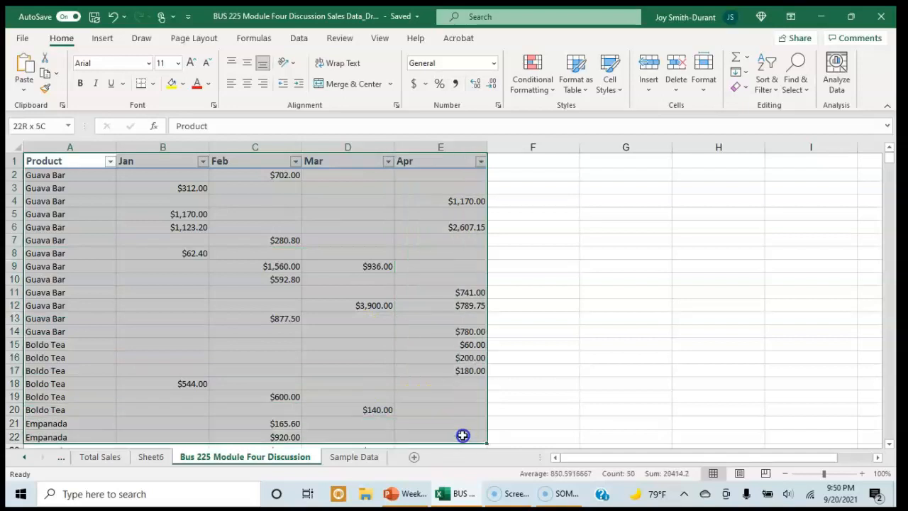
Compare the product sales table on the Bus 225 Module Four Discussion sheet with the membership table on the Sample Data sheet
click(628, 362)
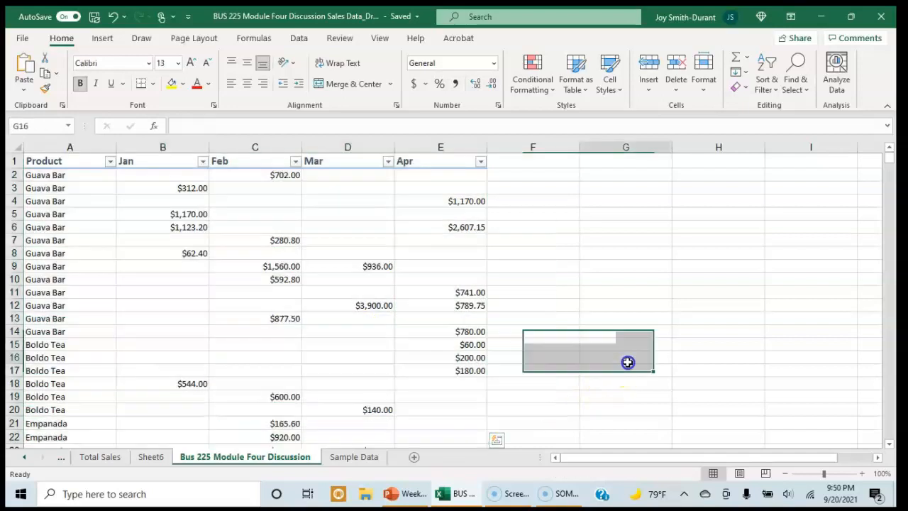
click(354, 457)
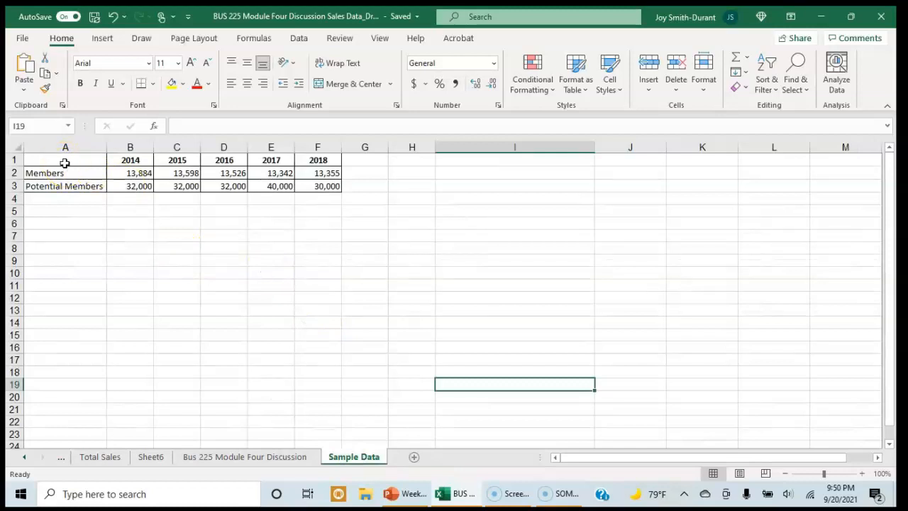
drag(64, 164, 283, 221)
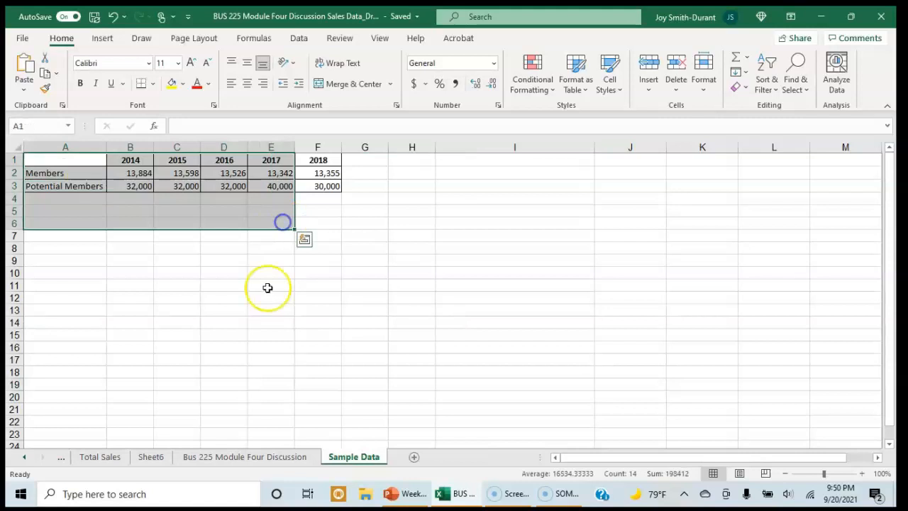
click(282, 459)
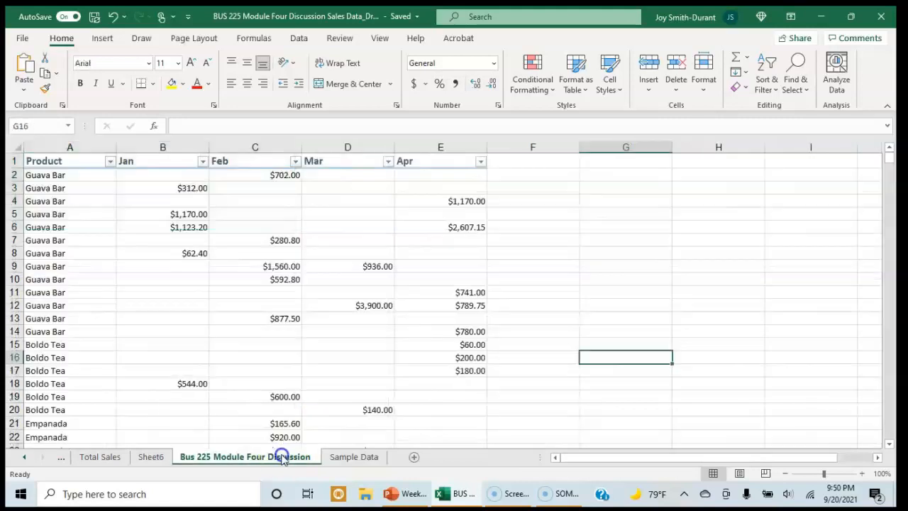
click(364, 460)
click(391, 285)
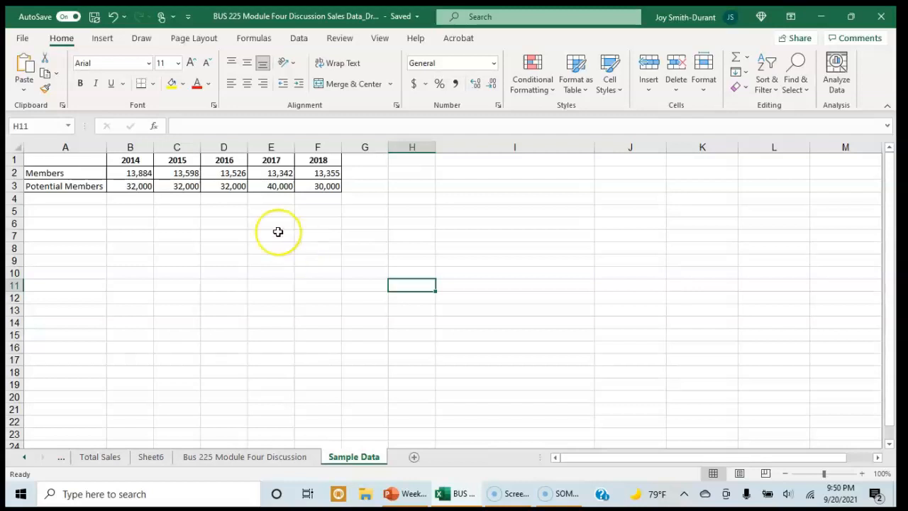
Select the membership table A1:F3 on the Sample Data sheet and open the recommended charts for it
drag(30, 159, 319, 192)
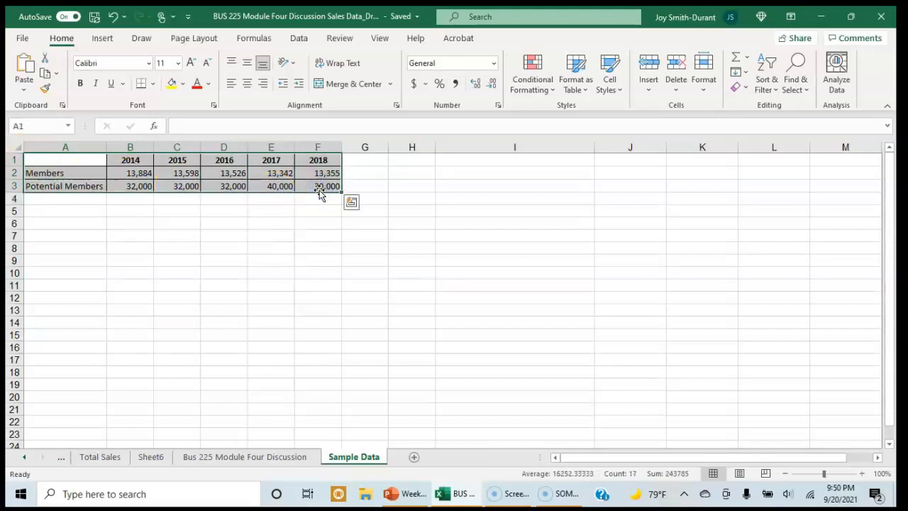
click(102, 39)
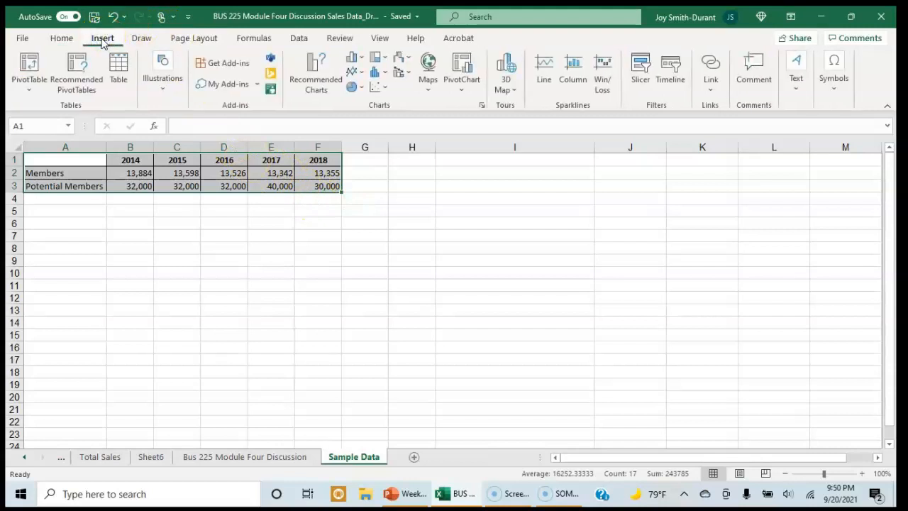
click(306, 85)
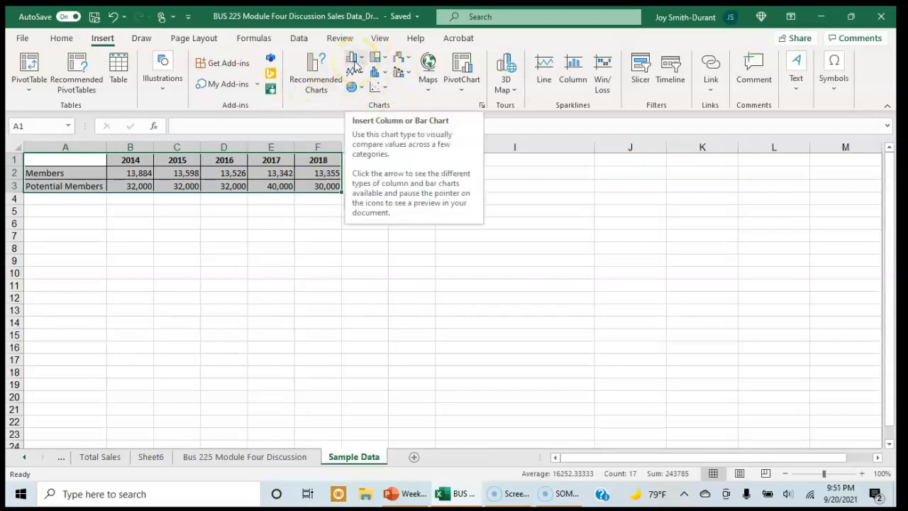
click(321, 90)
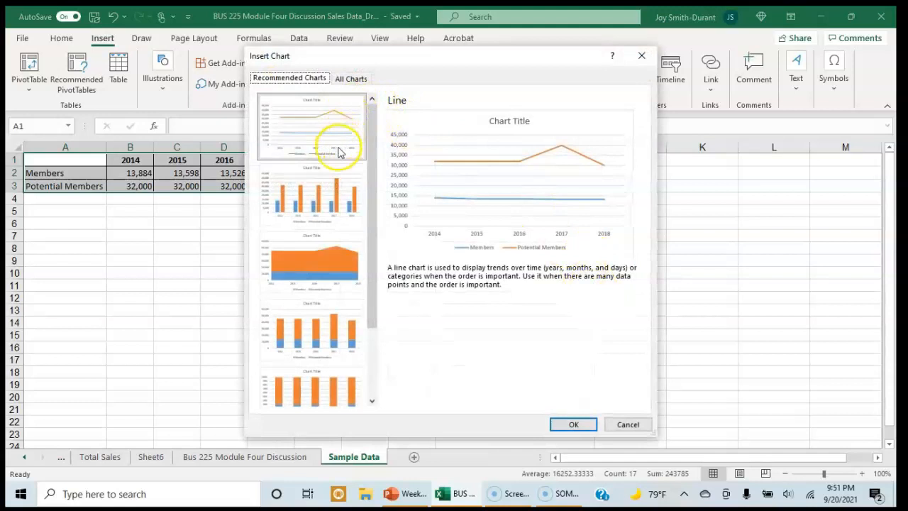
Preview the recommended clustered column, stacked area, stacked column and 100% stacked column charts for the membership data
scroll(341, 237, down, 2)
scroll(311, 308, up, 2)
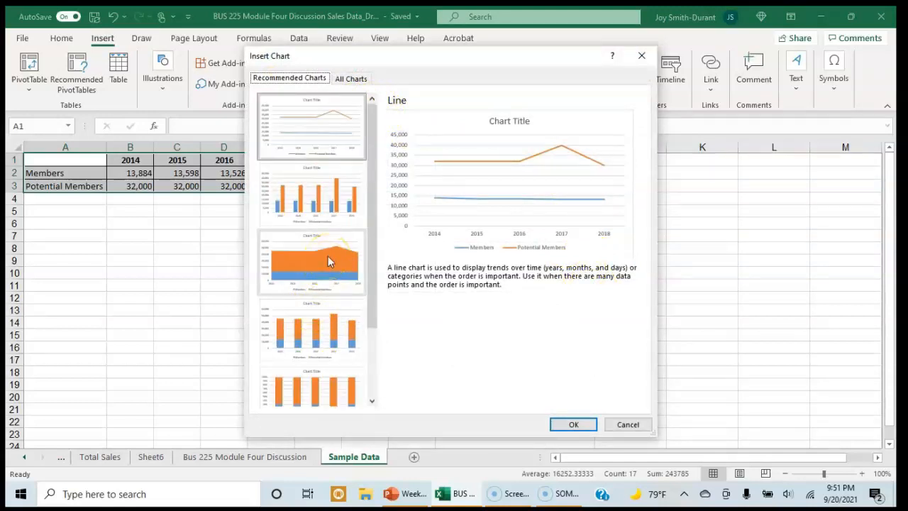
click(317, 194)
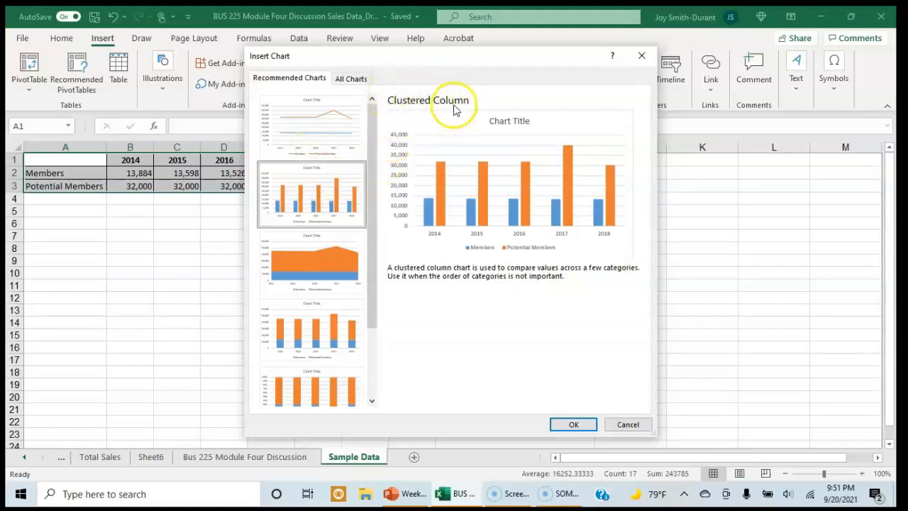
click(305, 261)
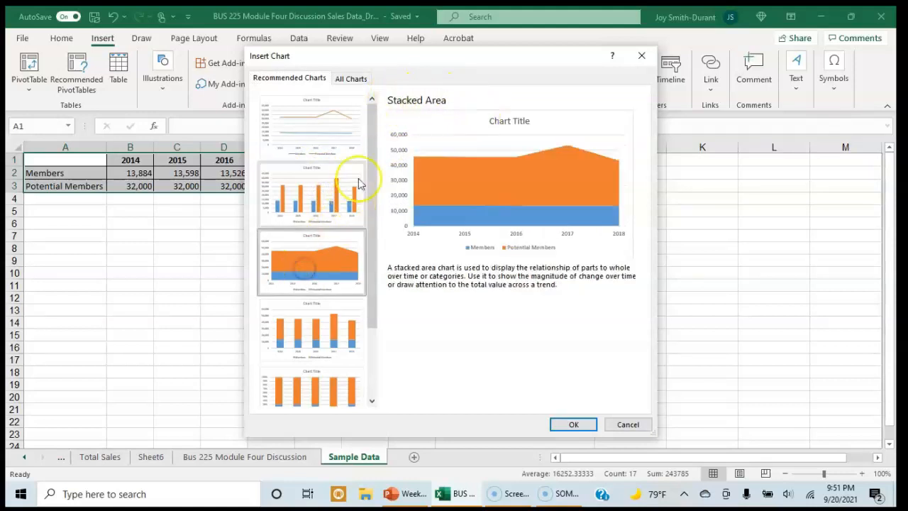
click(316, 330)
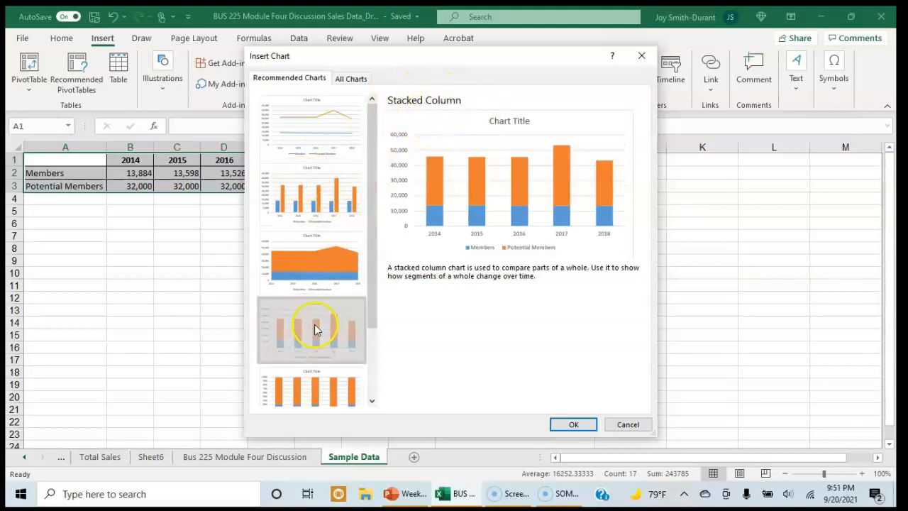
click(331, 382)
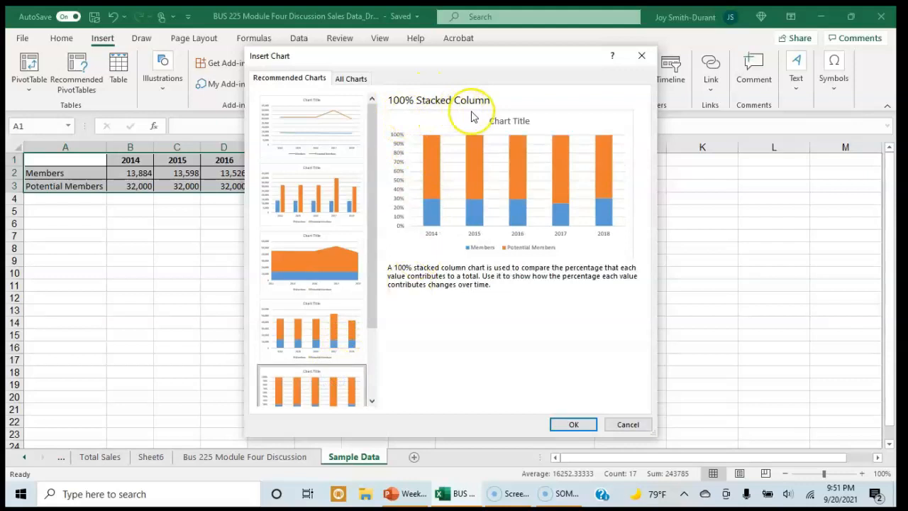
Insert the recommended line chart of Members and Potential Members and move it slightly to the right below the table
click(329, 128)
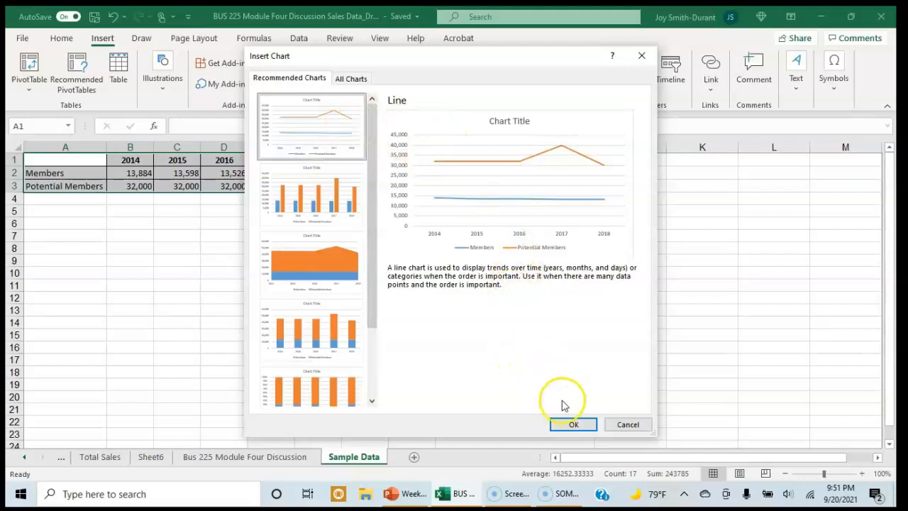
click(559, 424)
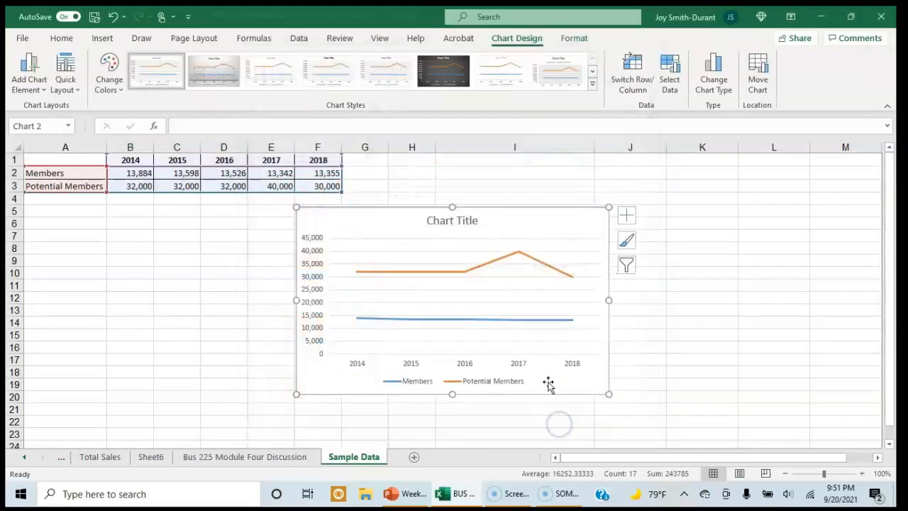
drag(379, 219, 437, 222)
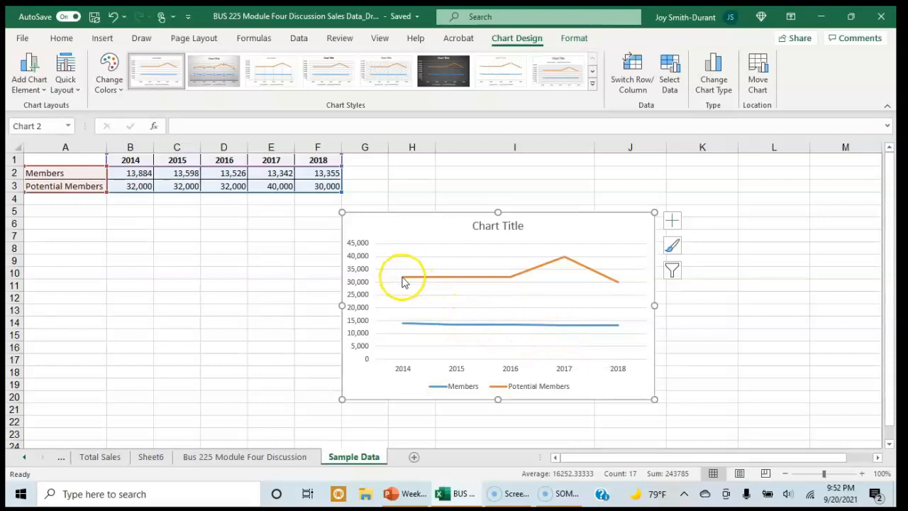
mouse_move(432, 282)
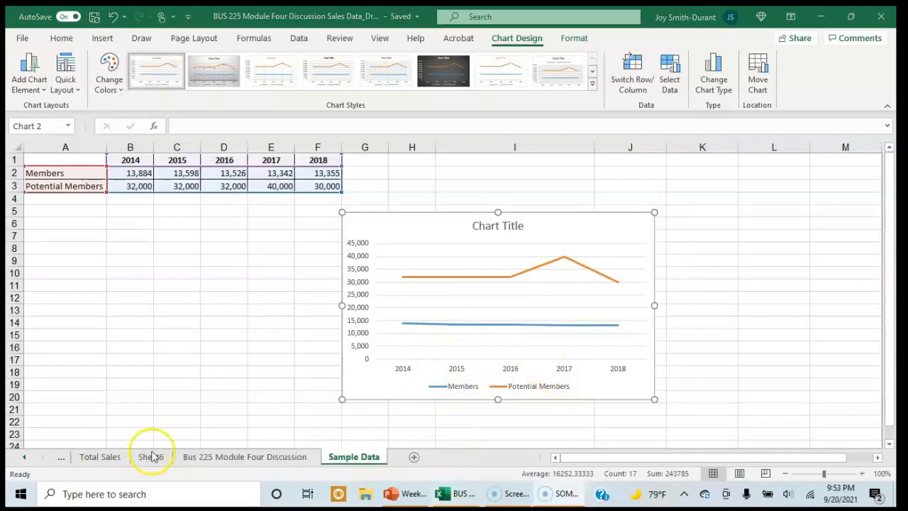
Select the product sales data A1:E81 on the Bus 225 Module Four Discussion sheet and open its recommended charts
click(265, 459)
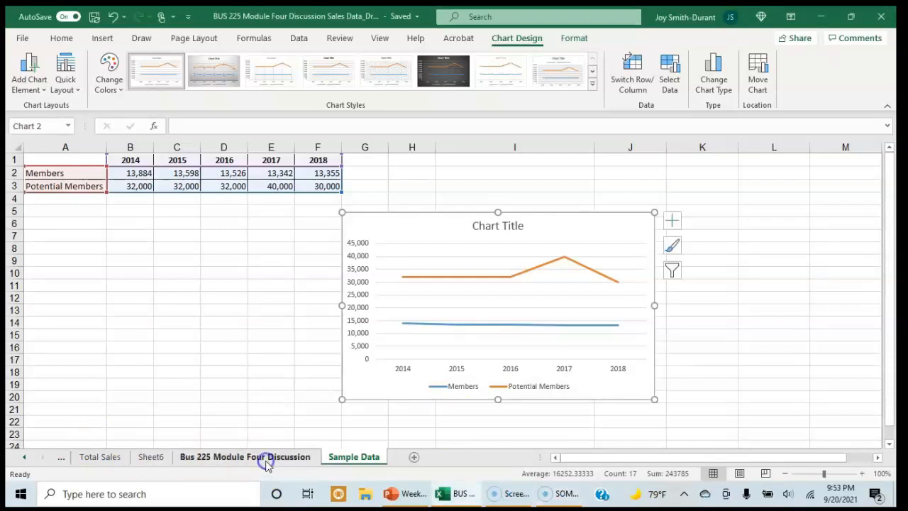
click(267, 463)
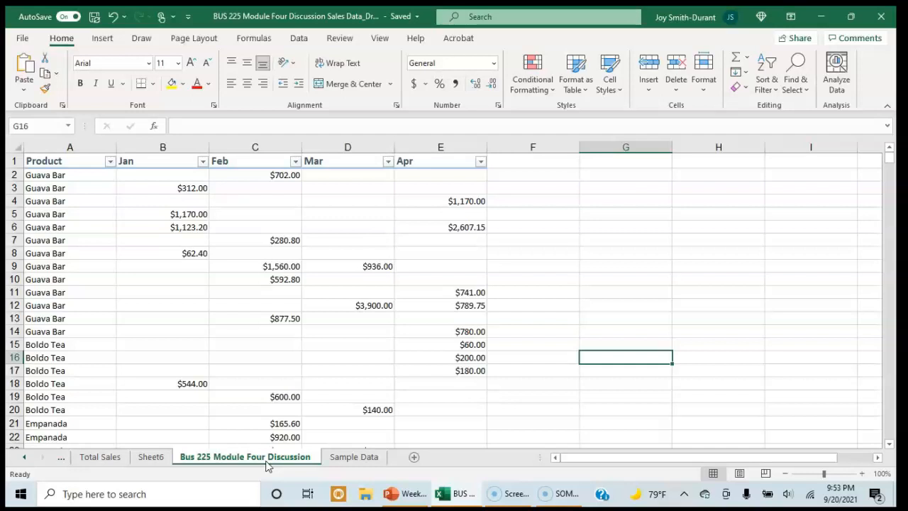
drag(47, 162, 450, 396)
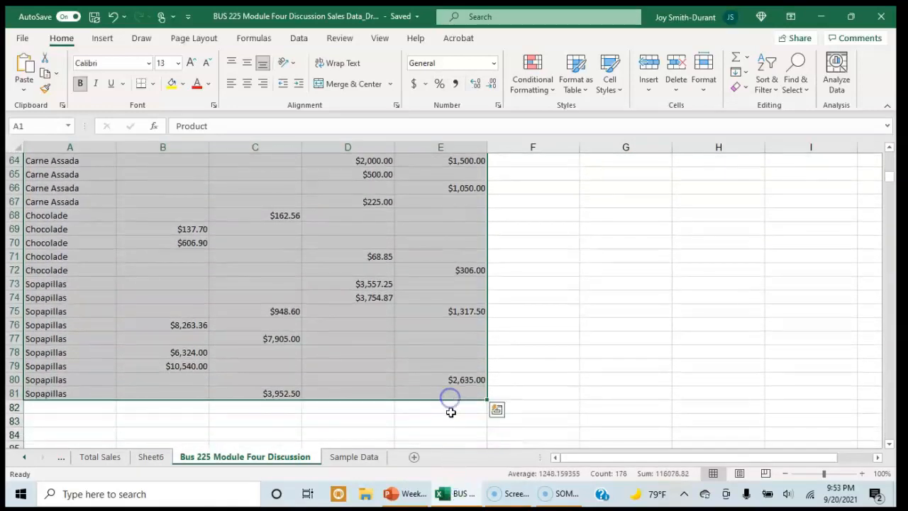
click(103, 42)
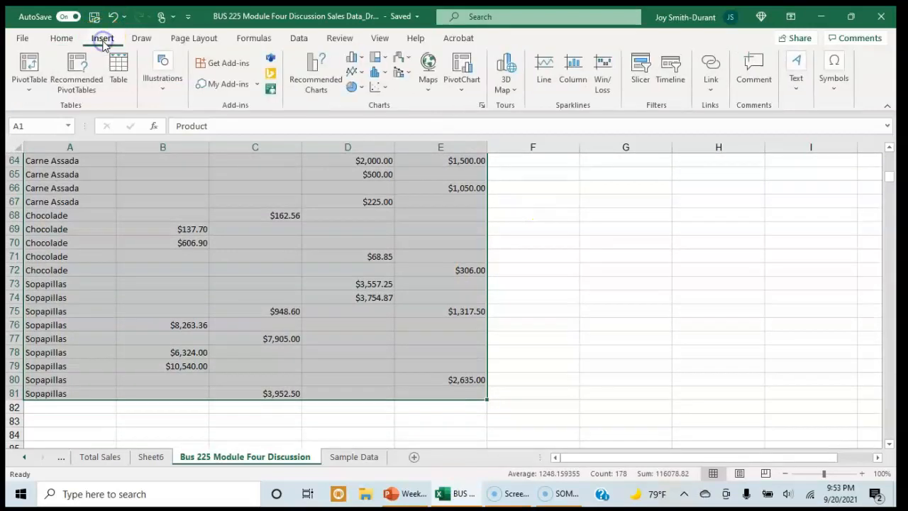
click(327, 89)
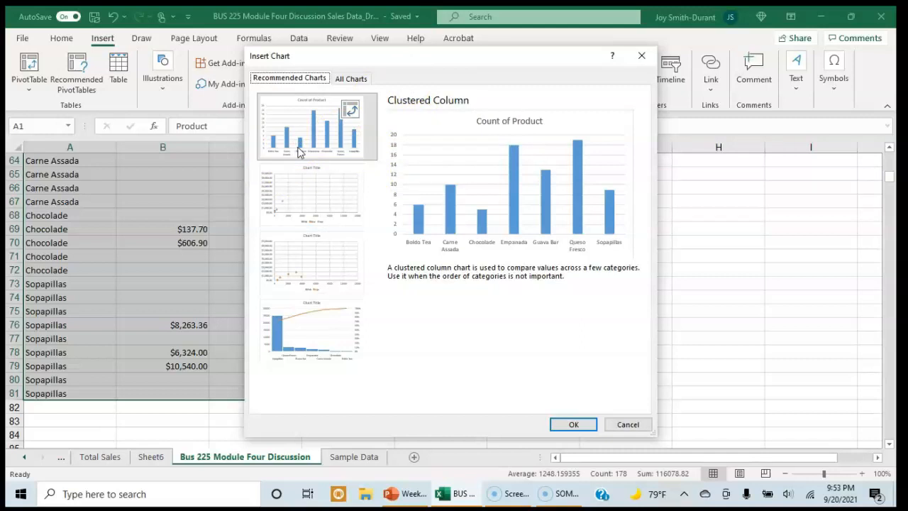
Preview the recommended clustered column, scatter and Pareto charts for the product sales data
click(306, 143)
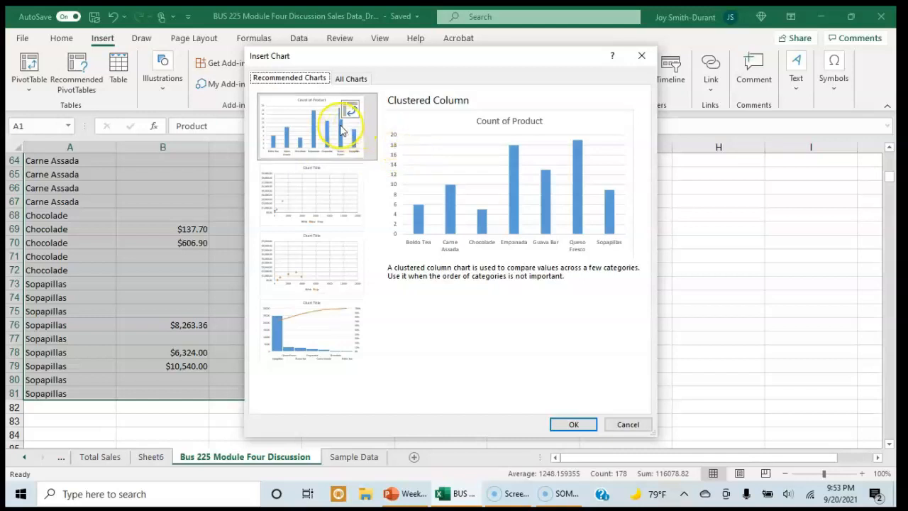
click(313, 205)
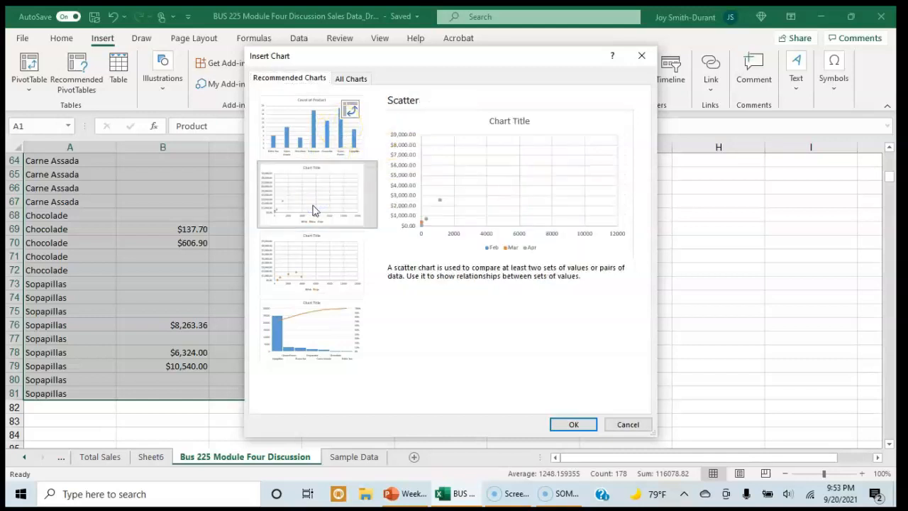
click(311, 252)
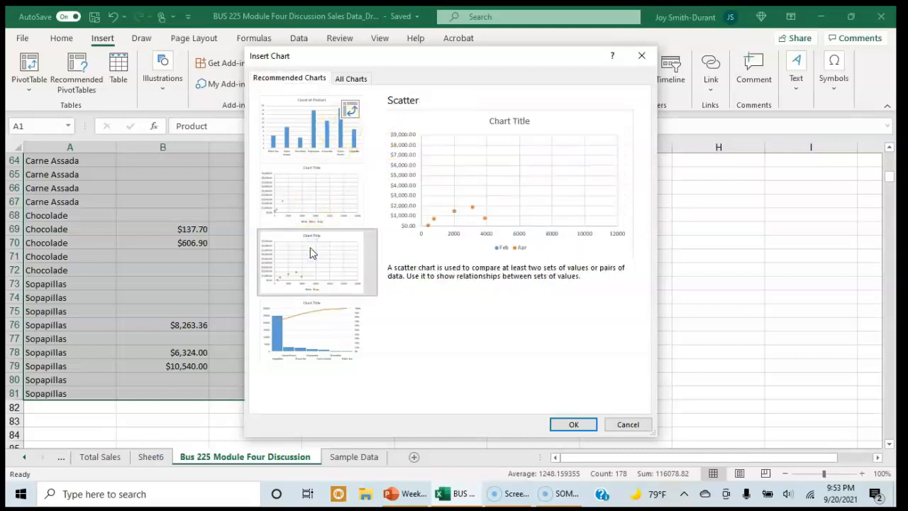
click(315, 312)
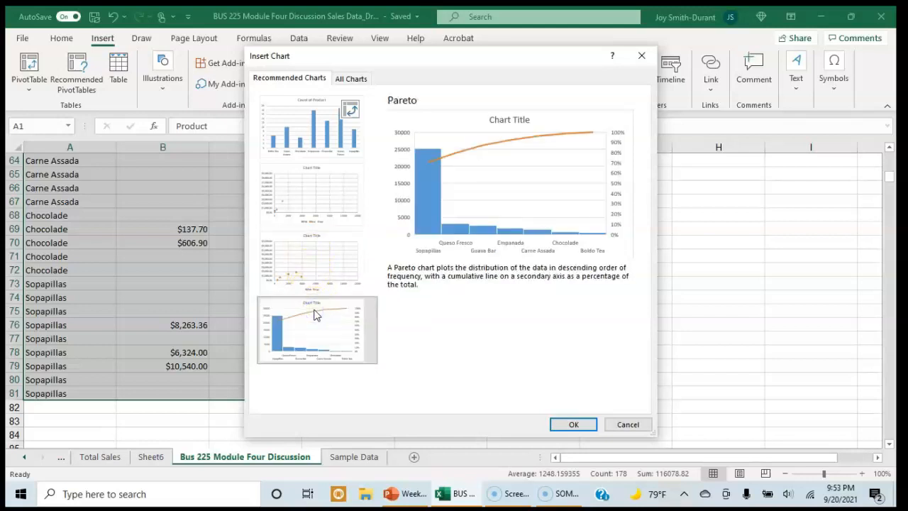
Insert the recommended clustered column chart showing Count of Product
click(310, 142)
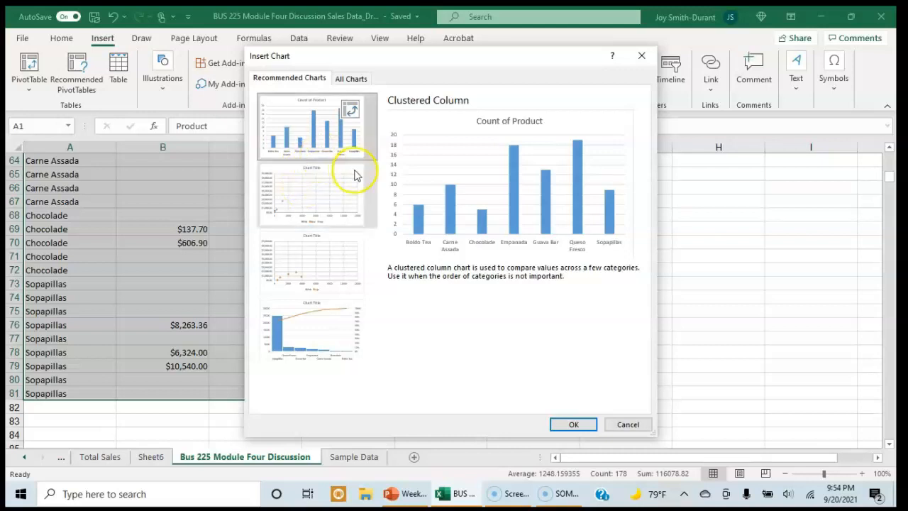
click(585, 426)
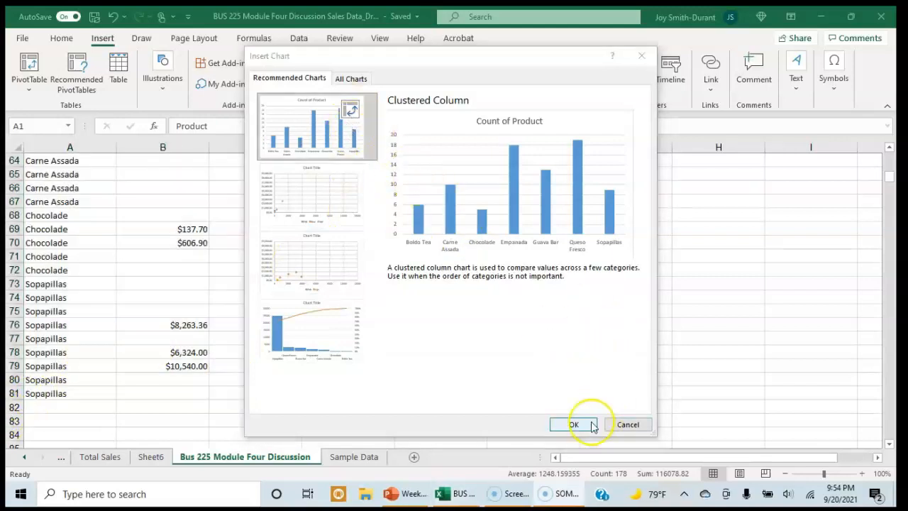
click(590, 425)
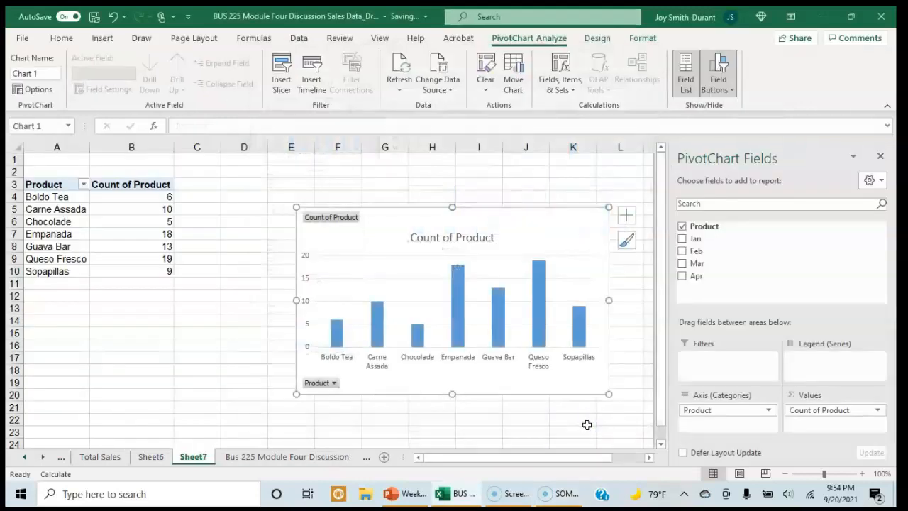
click(583, 417)
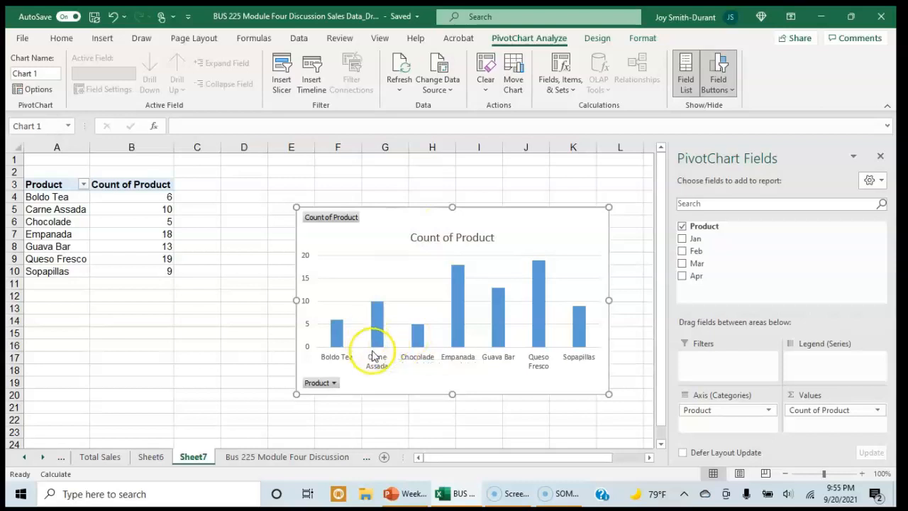
Examine the Carne Assada and Chocolade columns in the pivot chart, and return to the Bus 225 Module Four Discussion sheet
mouse_move(374, 309)
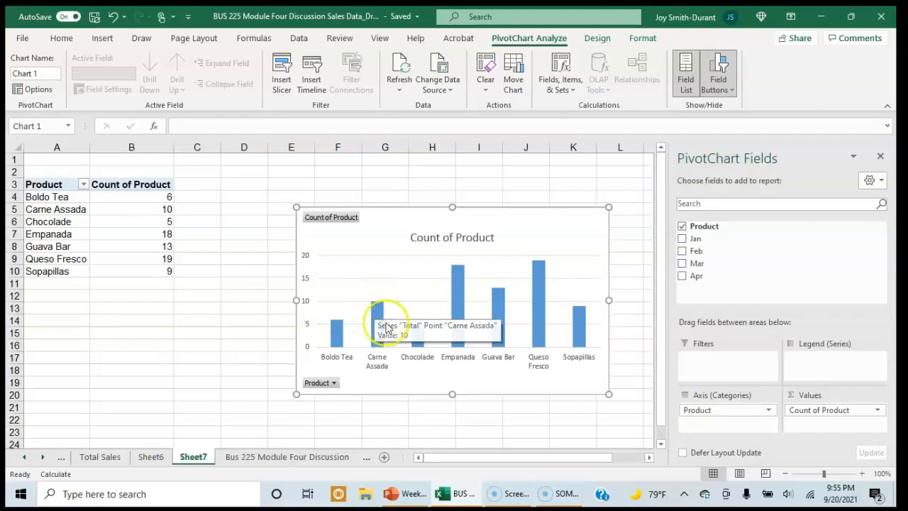
mouse_move(418, 330)
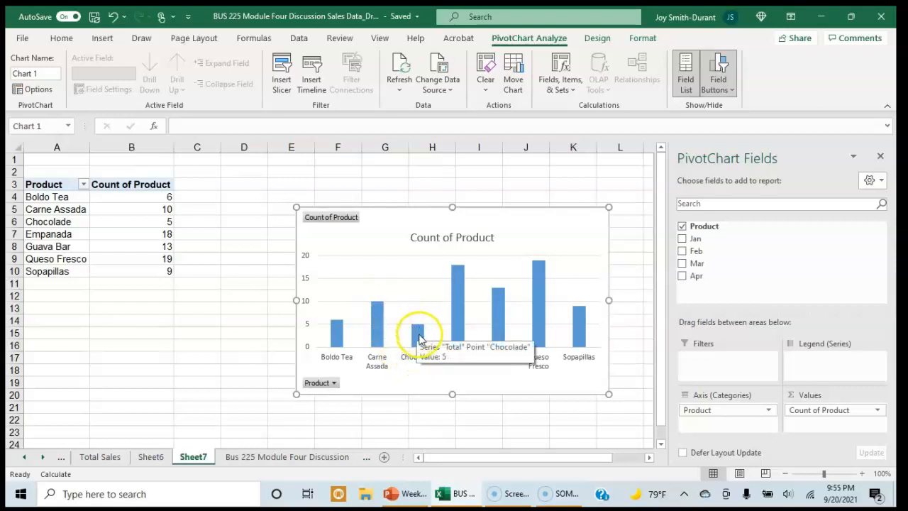
click(449, 374)
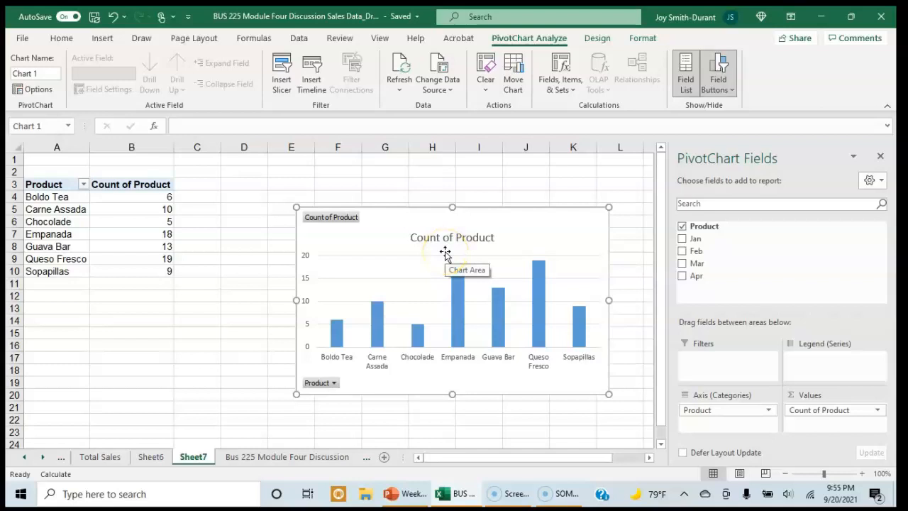
click(285, 457)
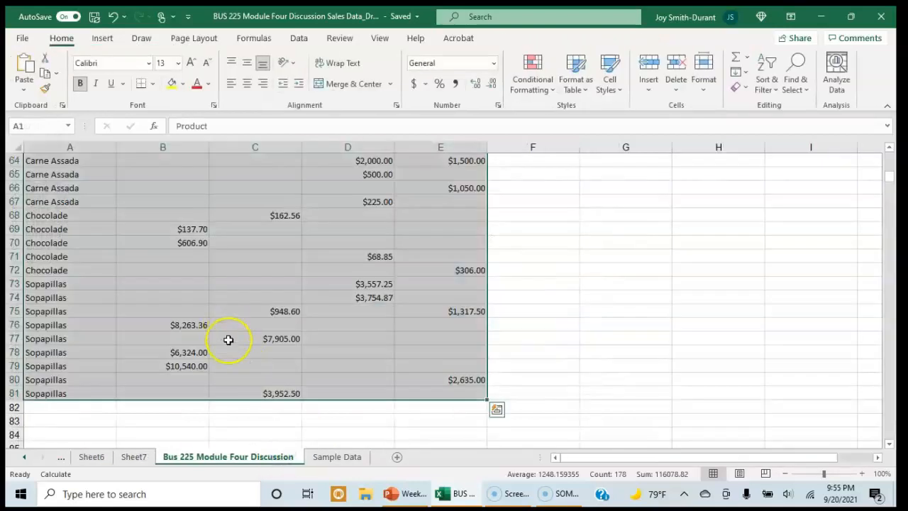
Compare the product rows and monthly sales on the Bus 225 Module Four Discussion sheet with the pivot chart on Sheet7
scroll(242, 330, up, 20)
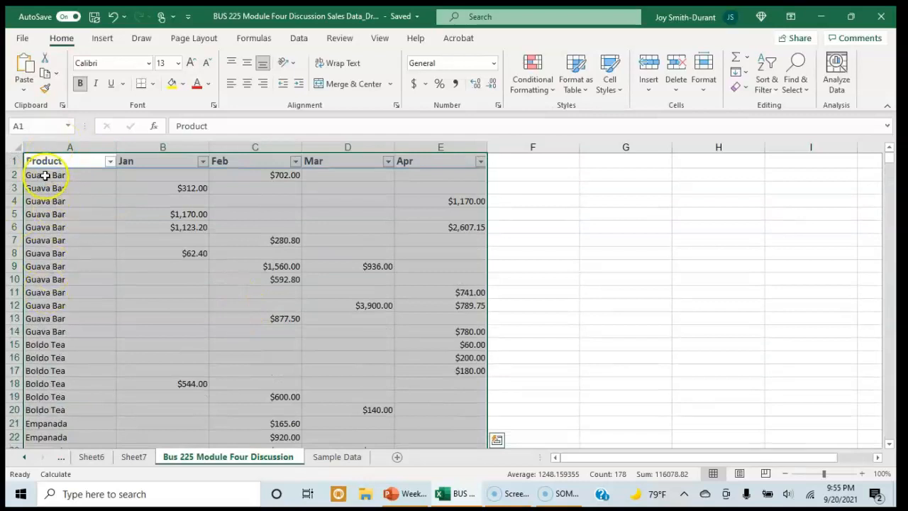
click(135, 457)
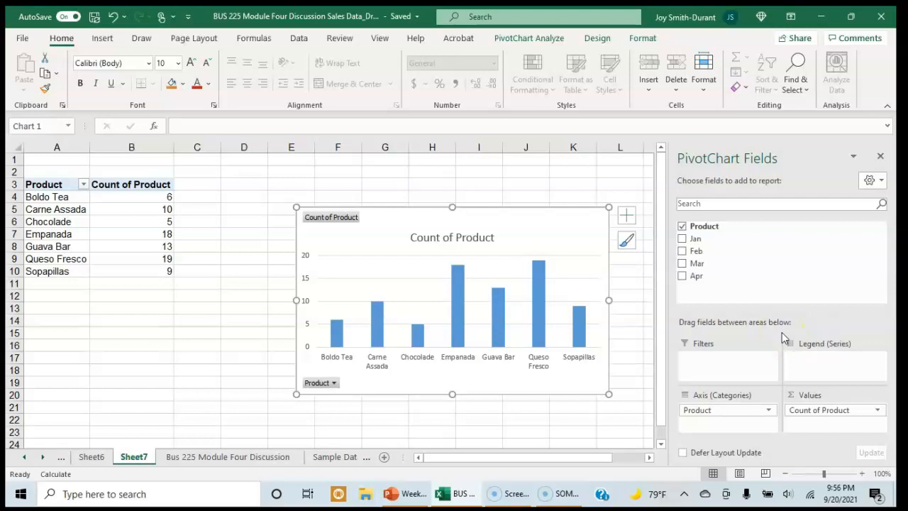
click(241, 461)
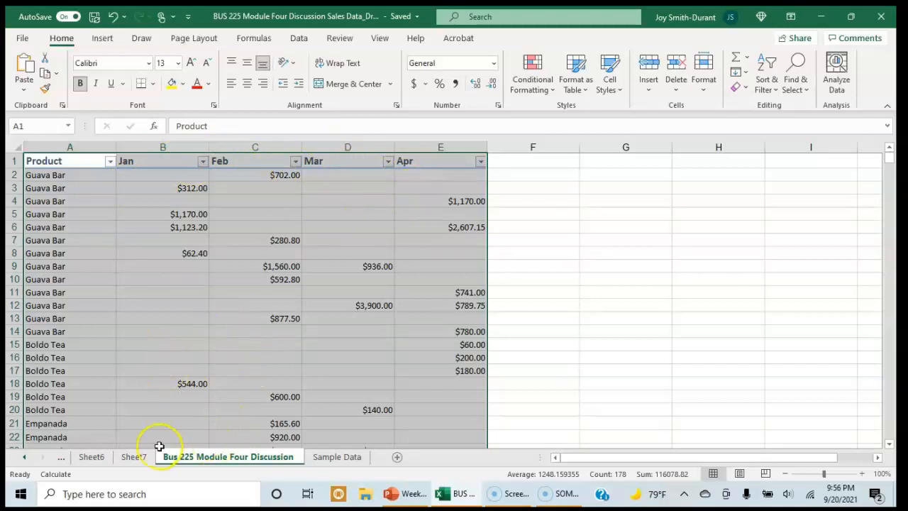
click(135, 457)
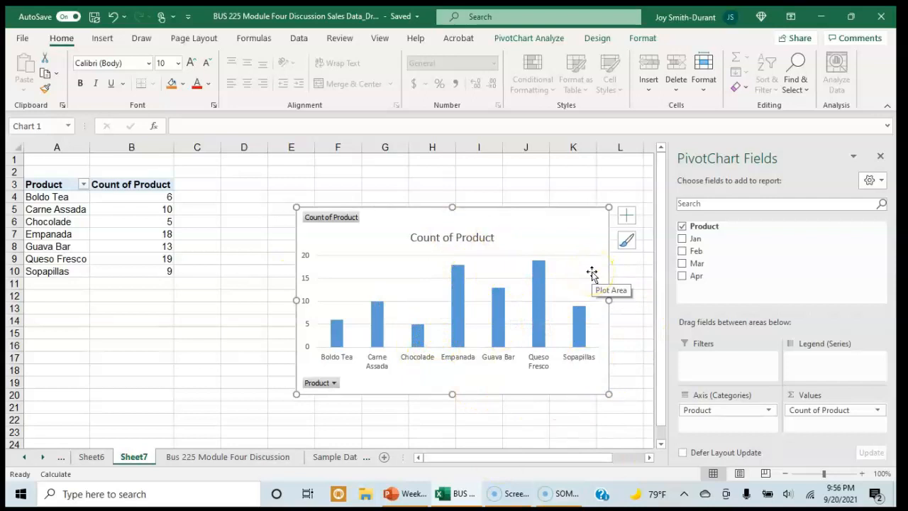
Replace Count of Product in the pivot chart's values with the sums of Jan, Feb, Mar and Apr
click(806, 413)
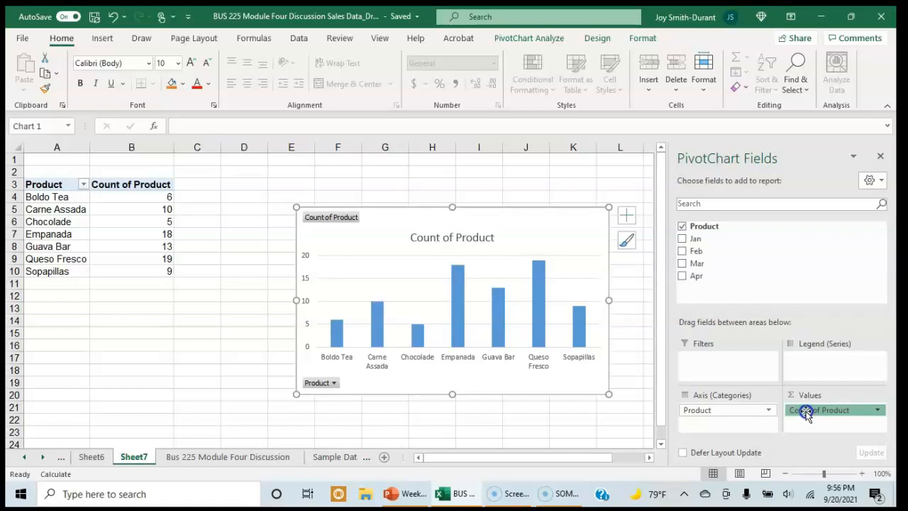
drag(806, 413, 769, 284)
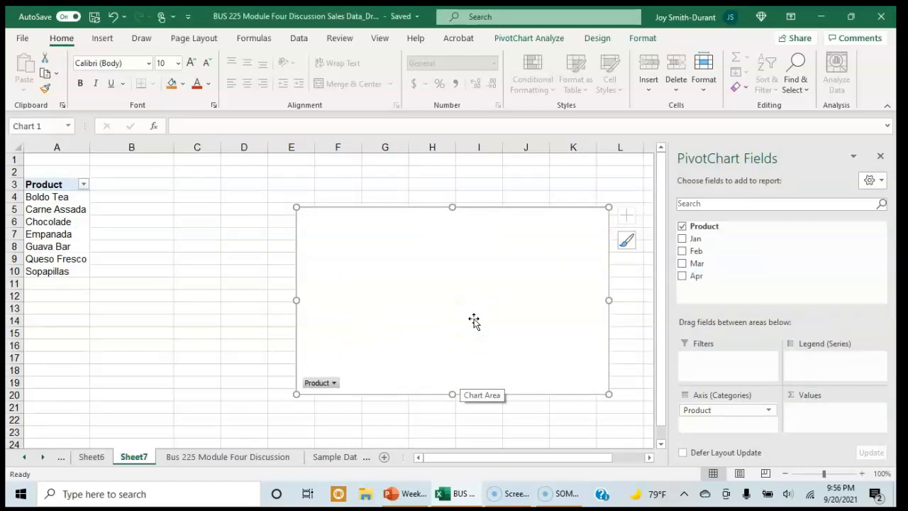
drag(686, 239, 683, 246)
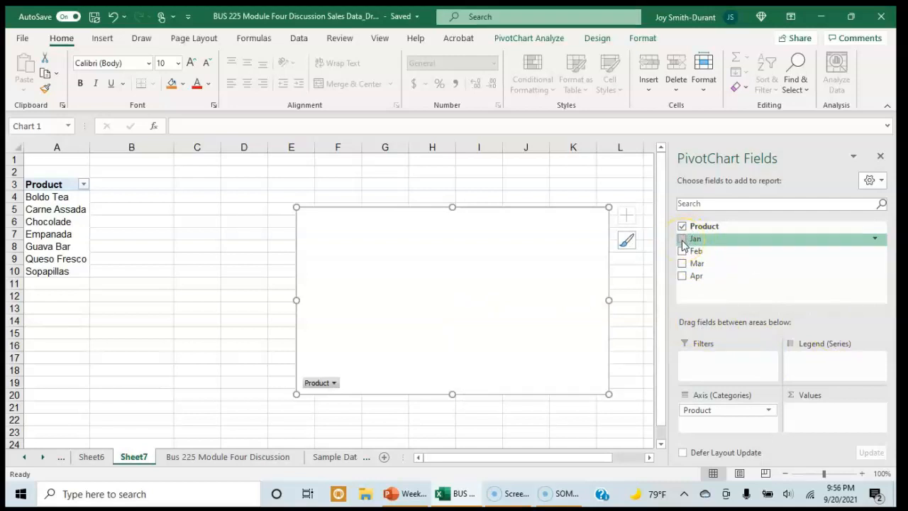
click(683, 242)
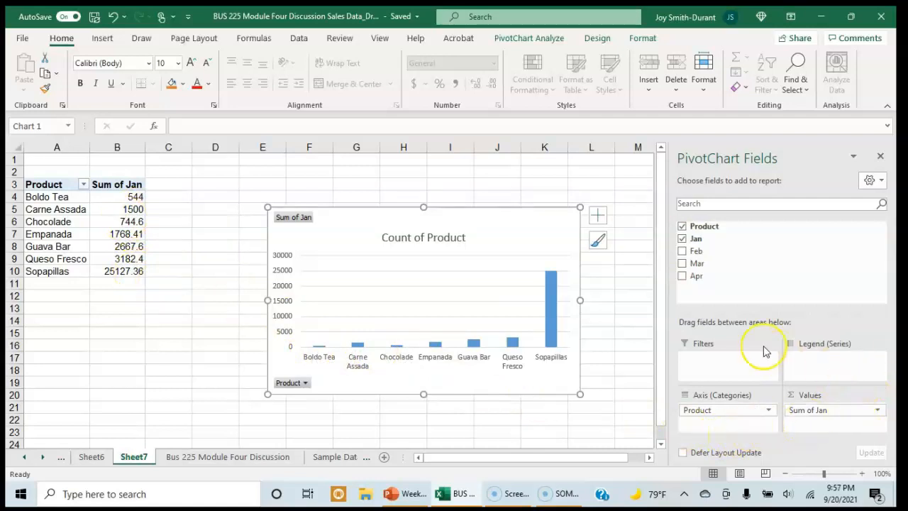
click(683, 253)
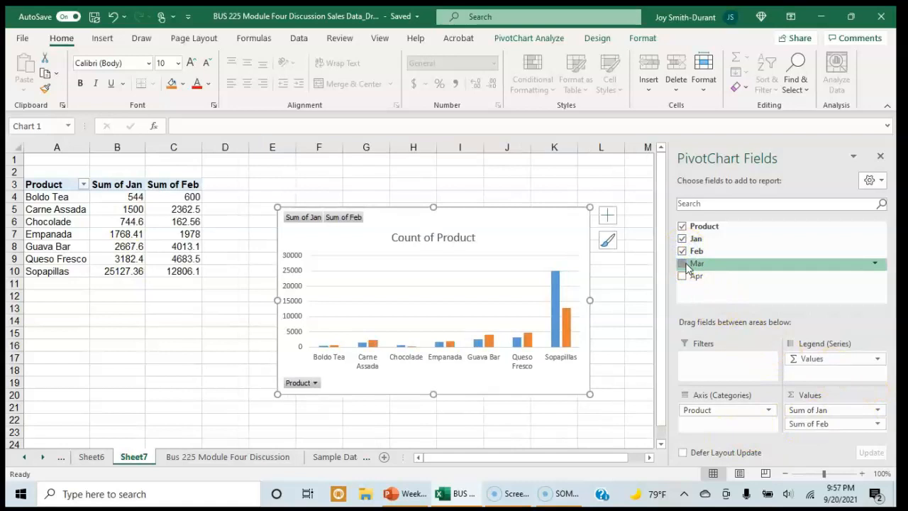
click(683, 263)
click(684, 280)
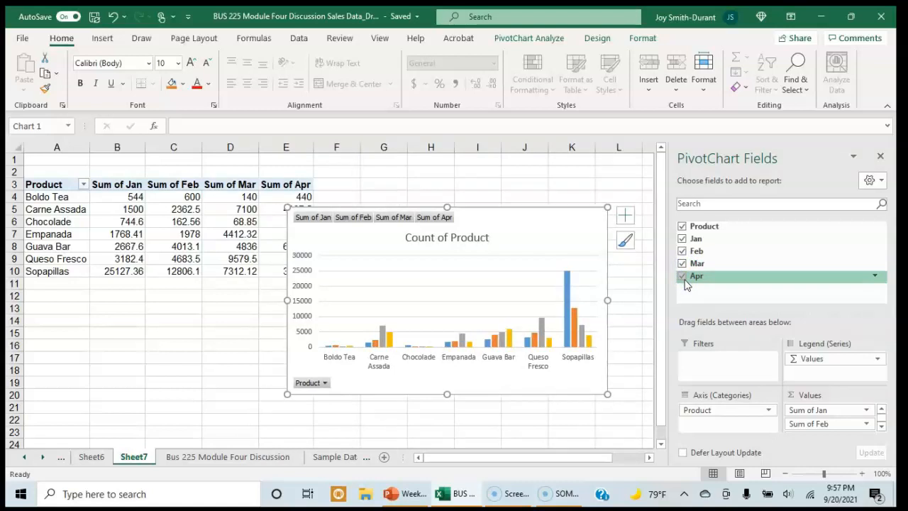
click(679, 289)
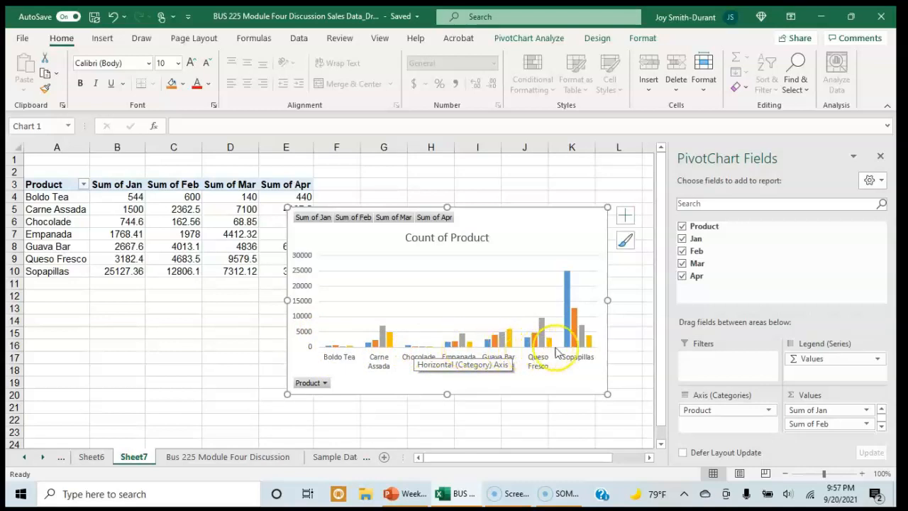
mouse_move(566, 333)
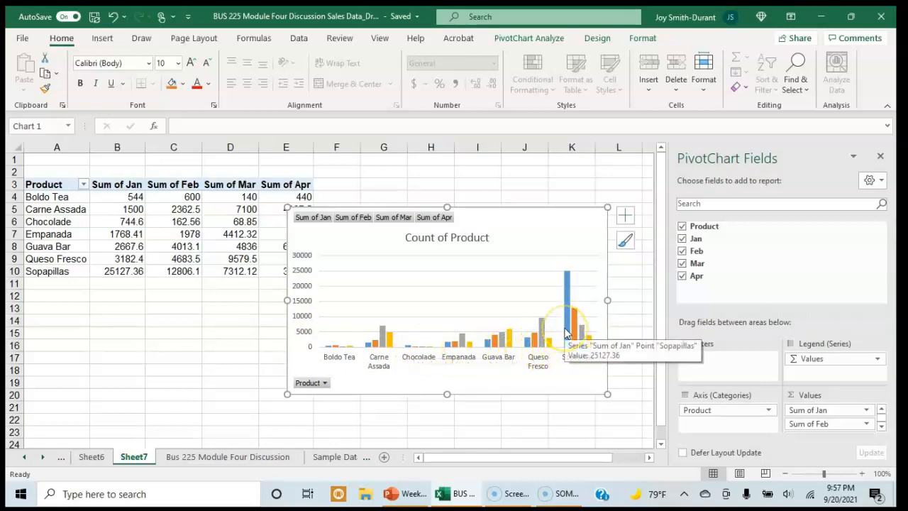
click(623, 216)
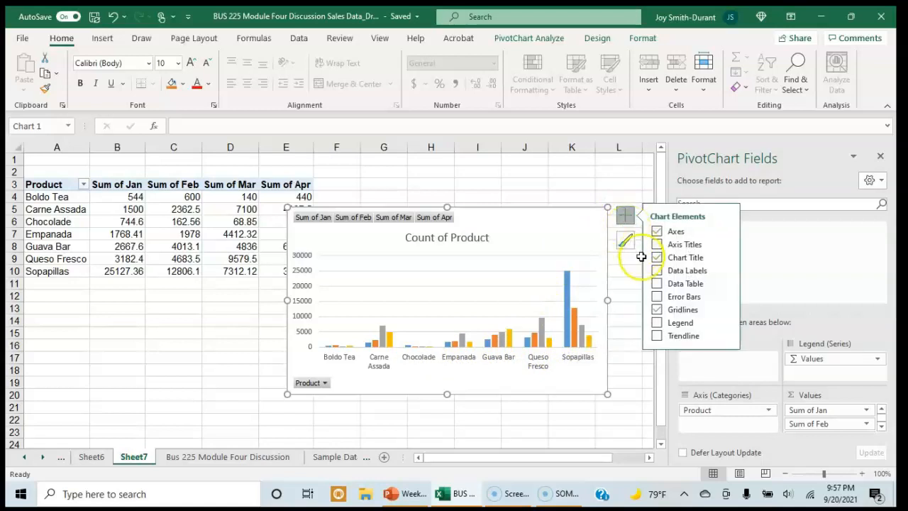
click(663, 326)
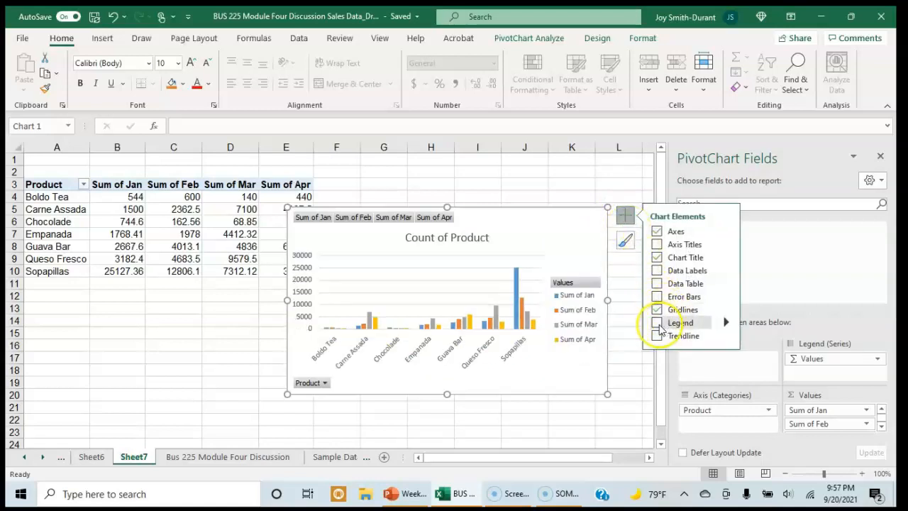
click(659, 326)
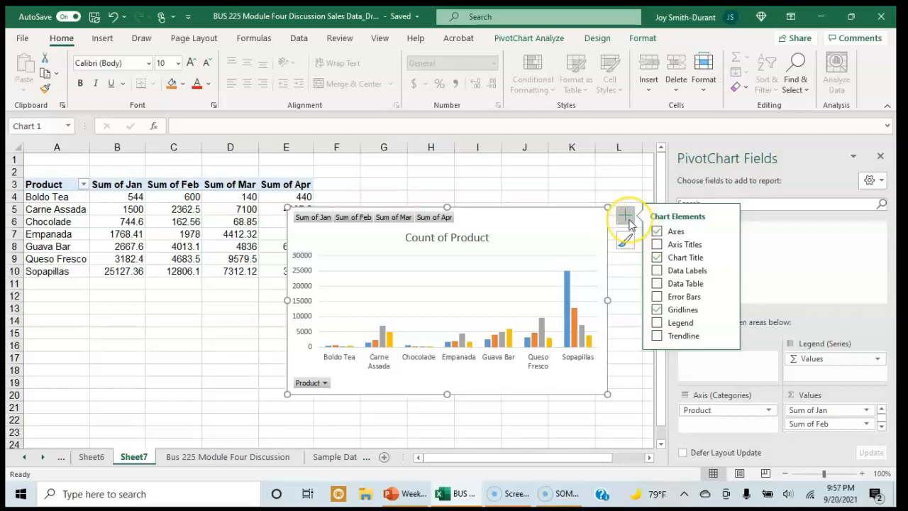
click(627, 320)
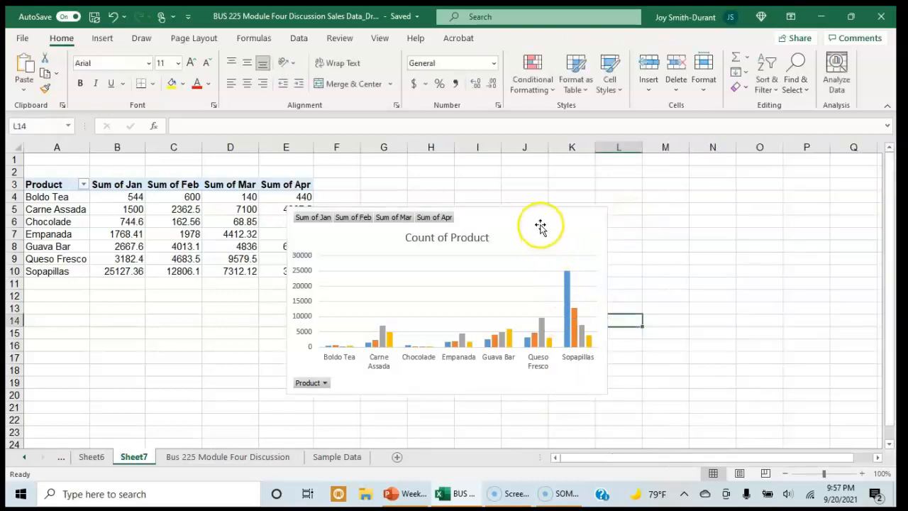
Add a legend to the pivot chart and check the Sopapillas monthly columns against it
click(540, 226)
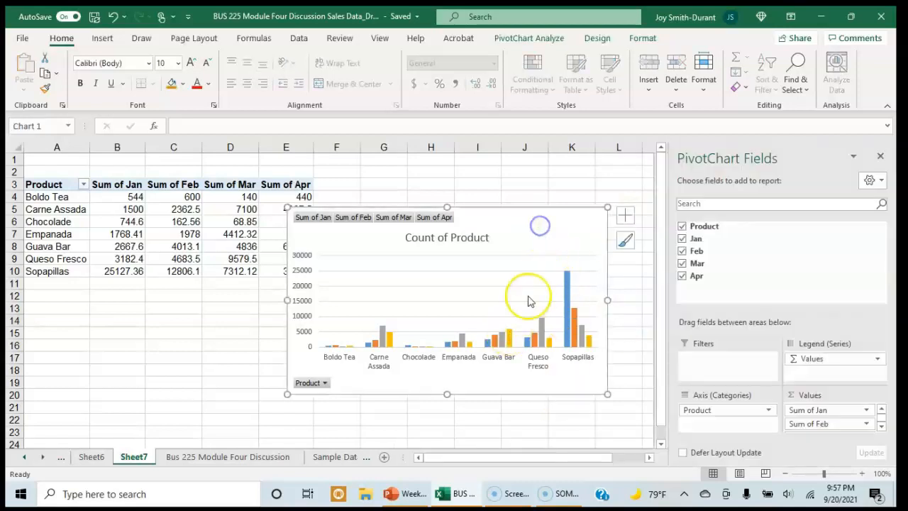
click(624, 224)
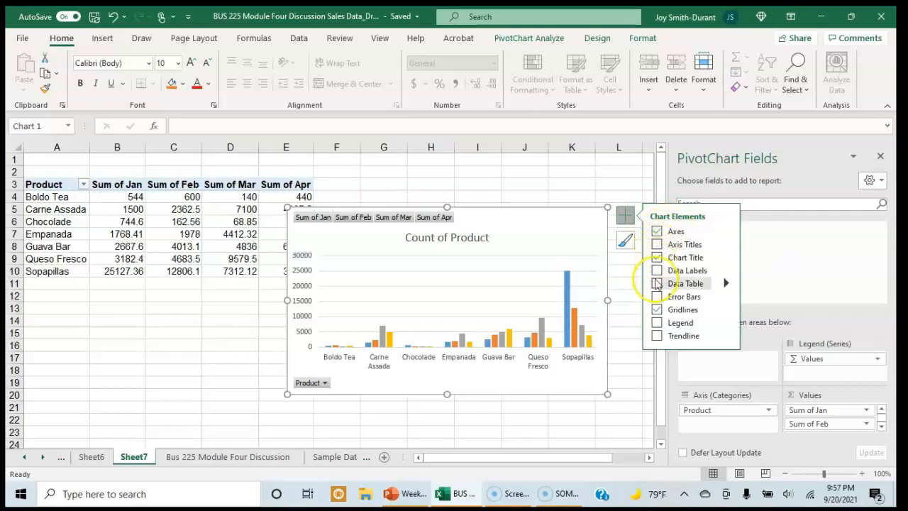
click(657, 323)
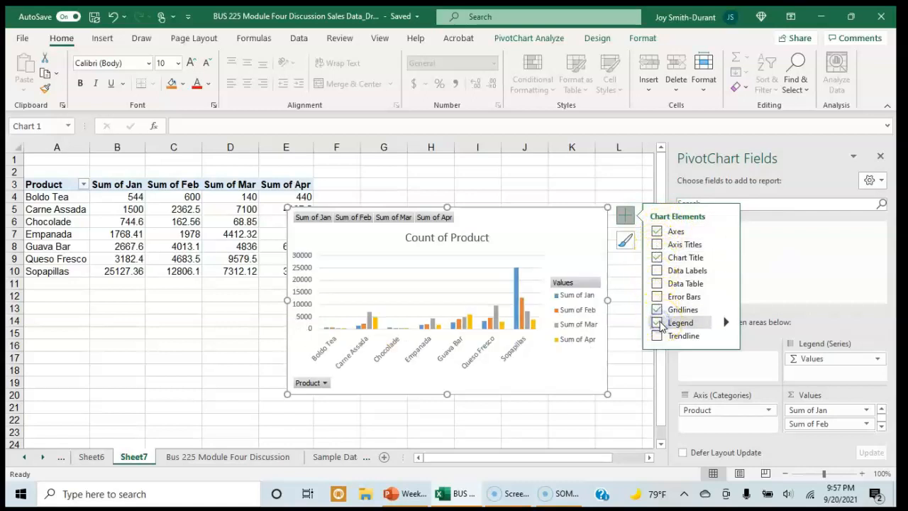
click(726, 322)
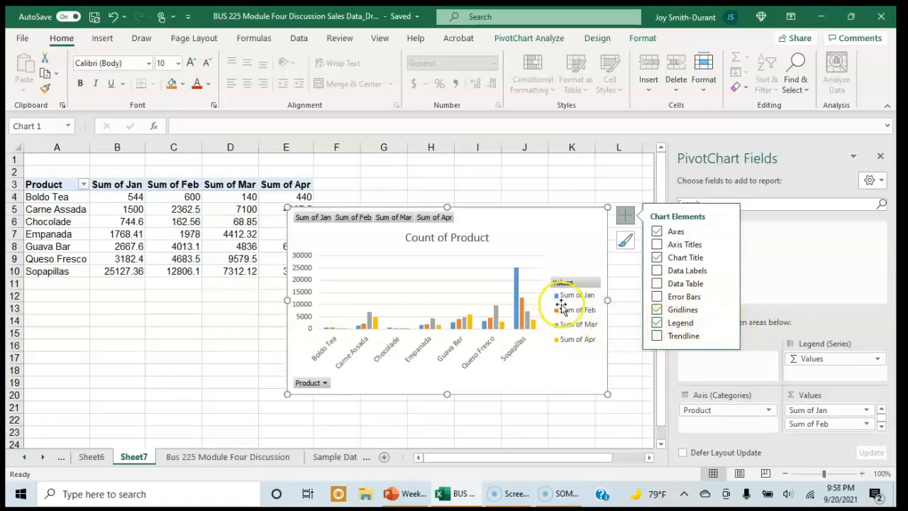
click(521, 410)
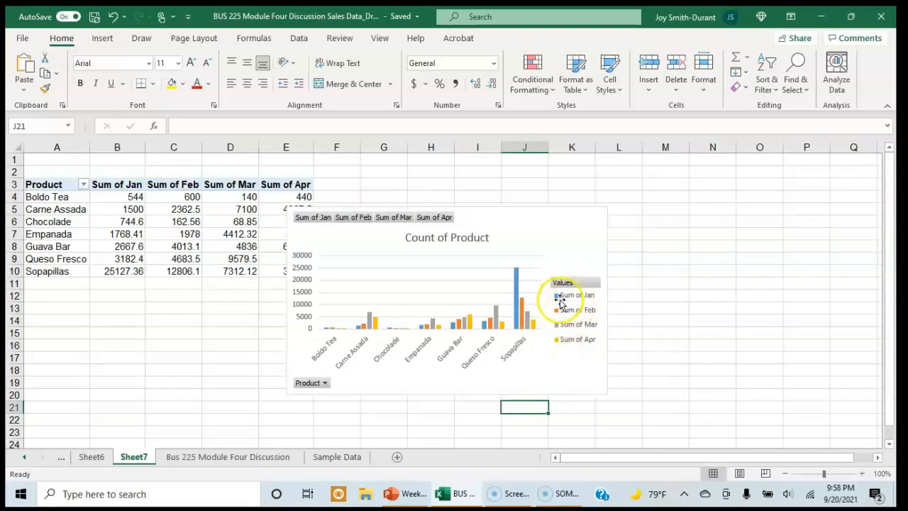
click(557, 344)
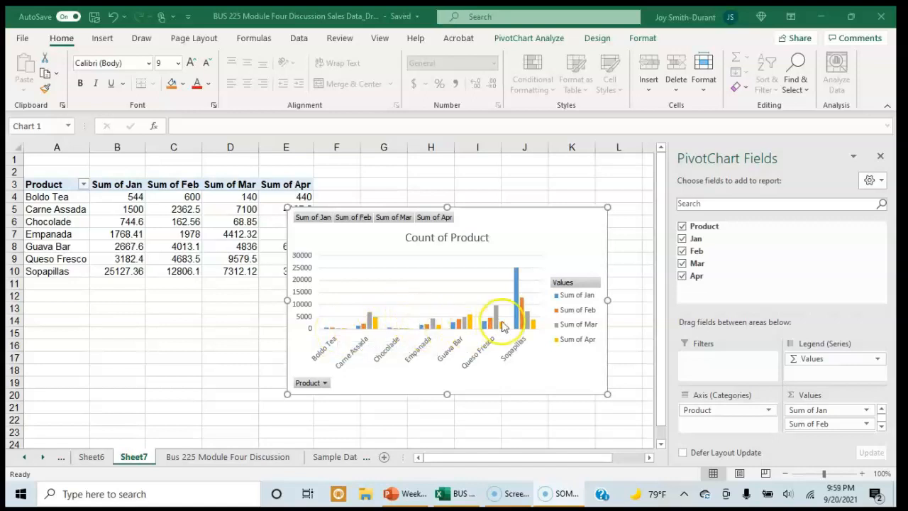
mouse_move(517, 324)
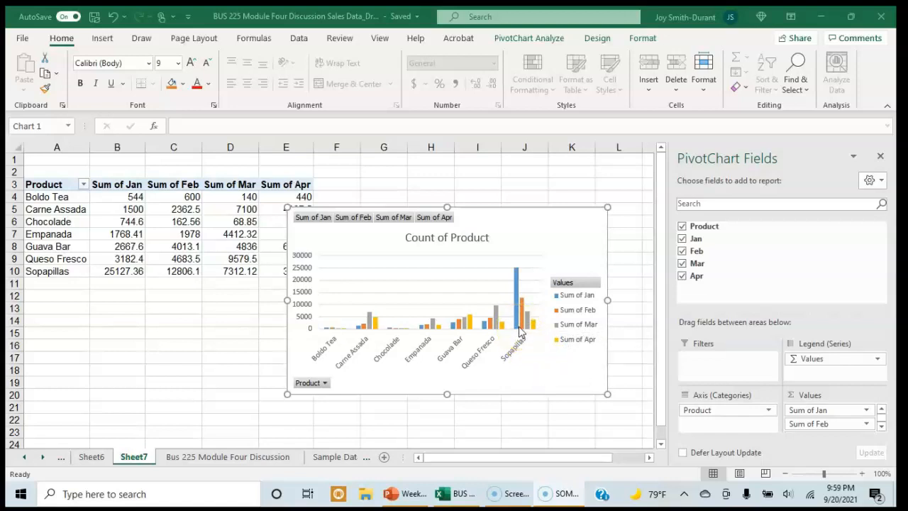
click(577, 319)
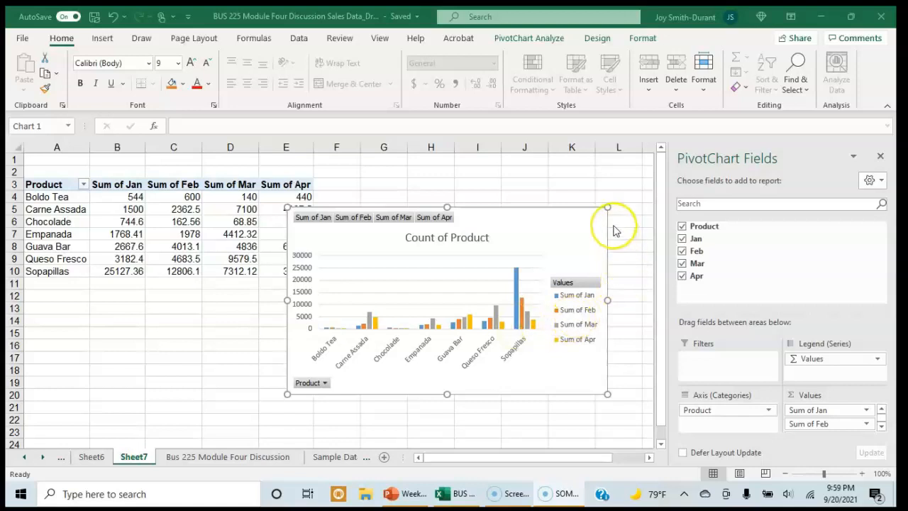
Add a data table beneath the columns of the pivot chart
click(522, 217)
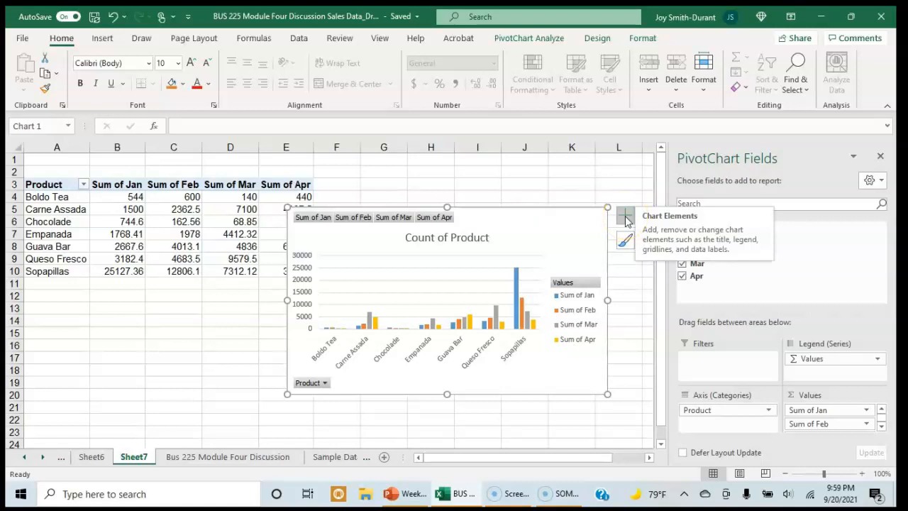
click(625, 216)
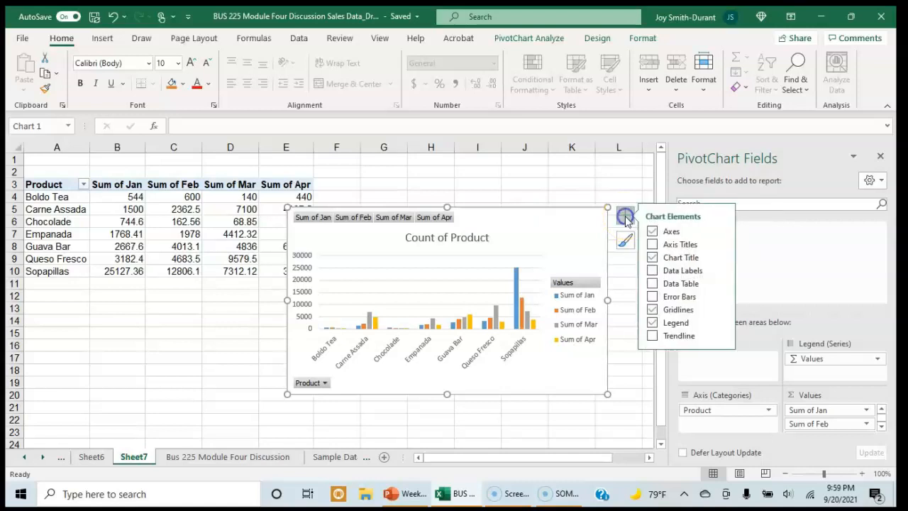
click(657, 284)
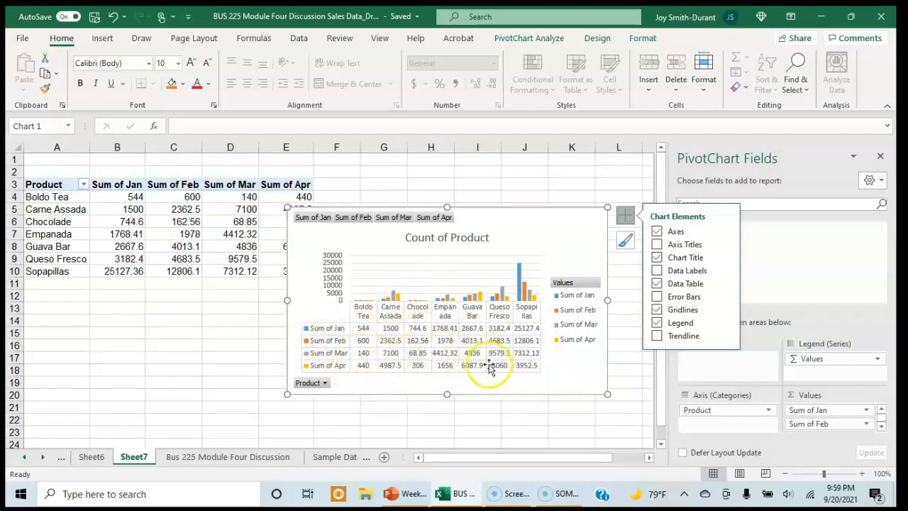
click(425, 419)
Move the pivot chart to the right so it clears the Sum of Apr column of the pivot table
drag(486, 229, 512, 213)
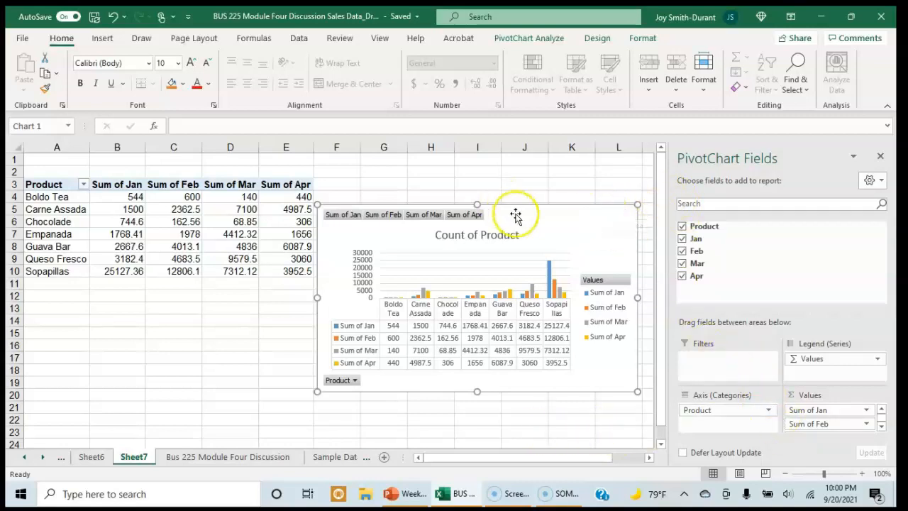
click(577, 171)
Remove the data table from the pivot chart, keeping the legend
click(559, 227)
click(655, 216)
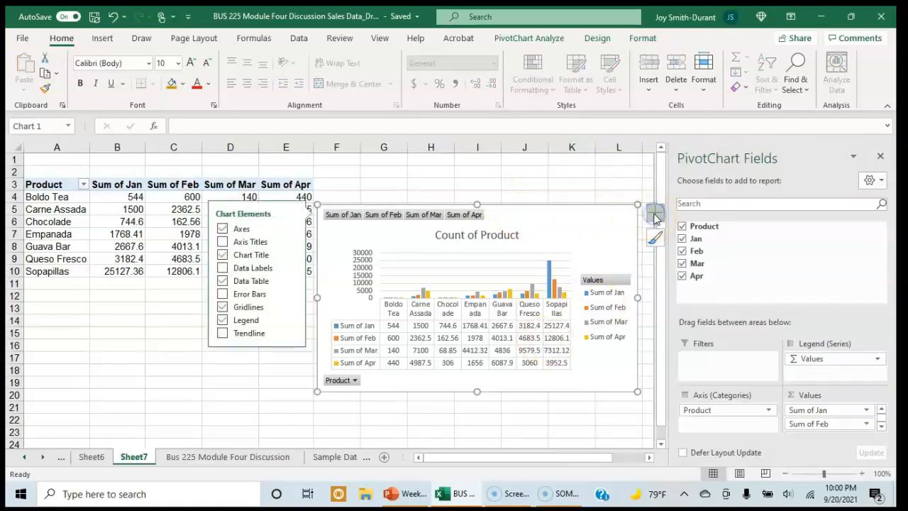
click(224, 281)
click(223, 281)
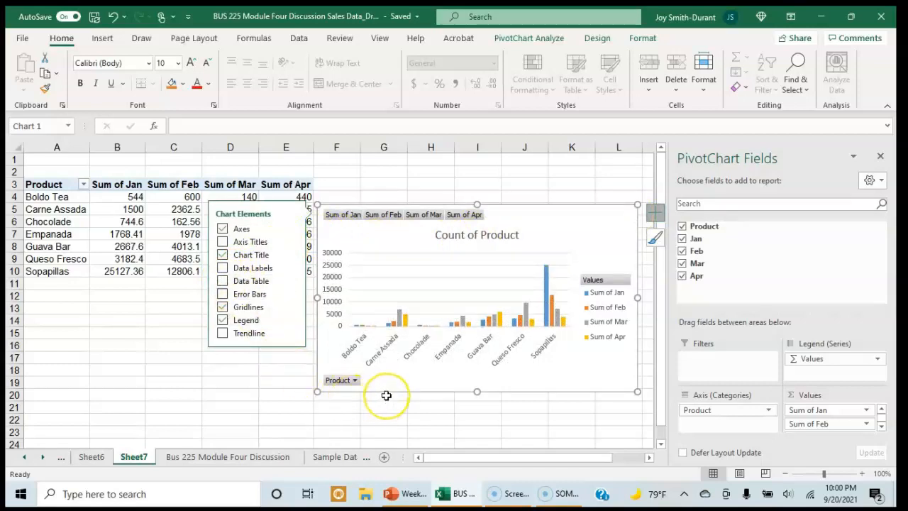
scroll(386, 395, down, 2)
scroll(440, 347, up, 2)
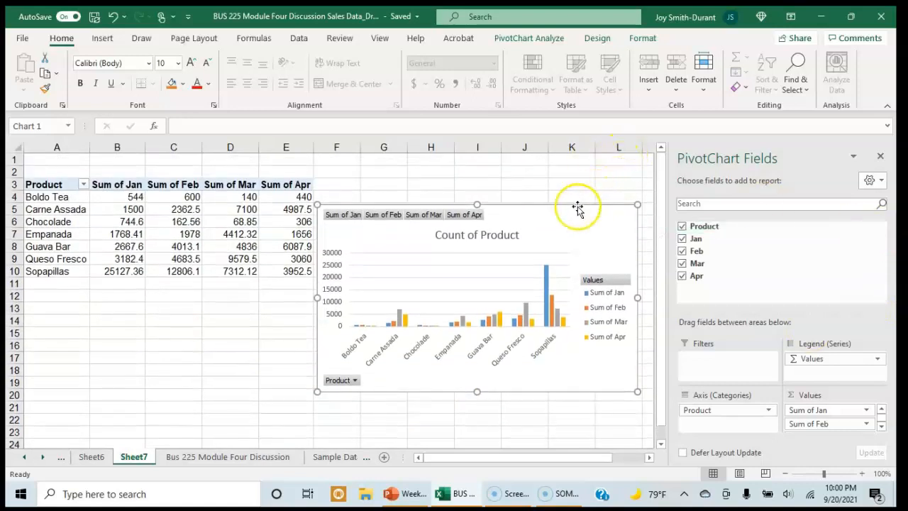
Add data labels to the pivot chart's columns and examine the labels on the Carne Assada and Sopapillas columns
double_click(618, 215)
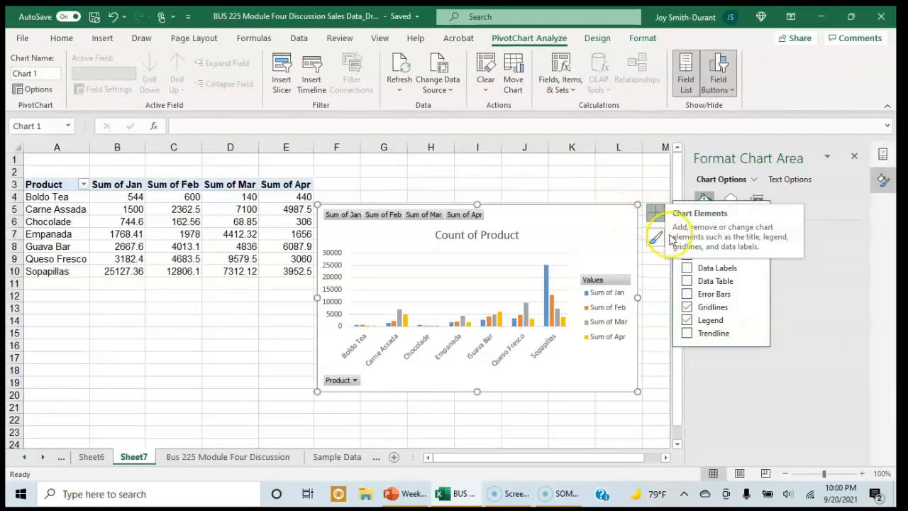
click(687, 268)
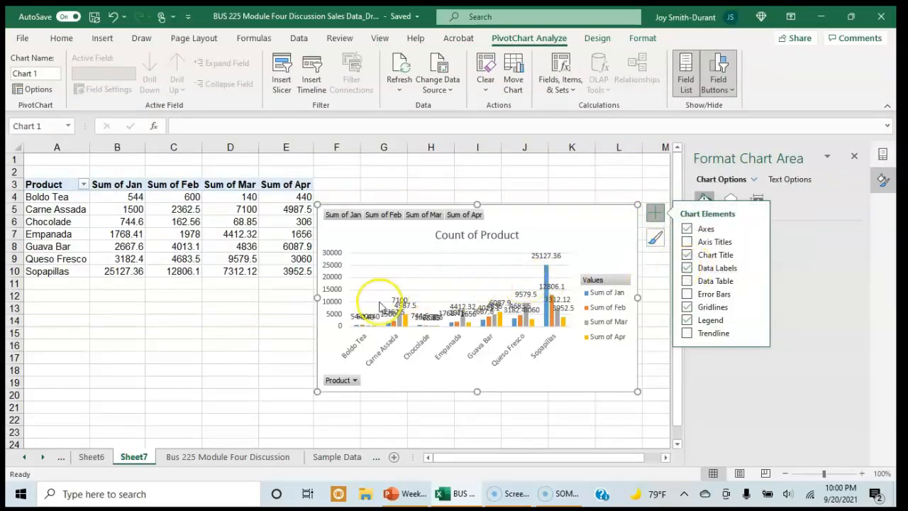
click(256, 371)
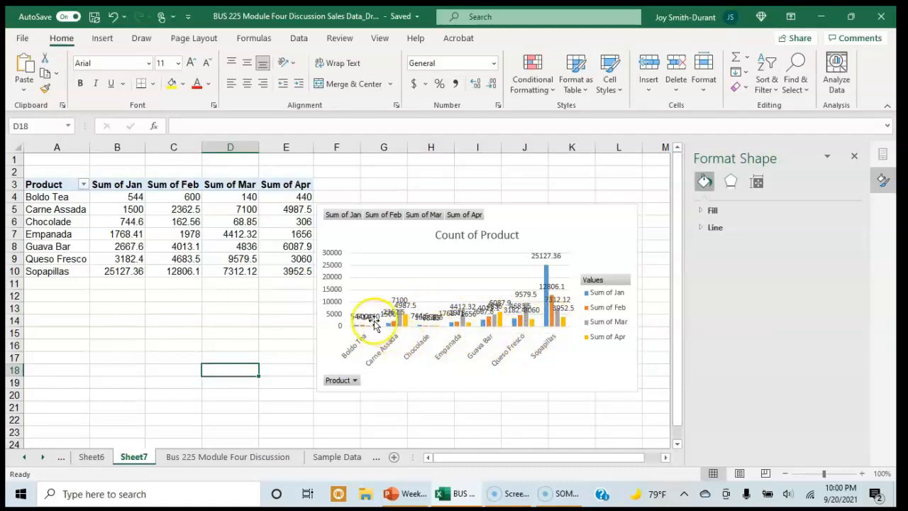
mouse_move(393, 328)
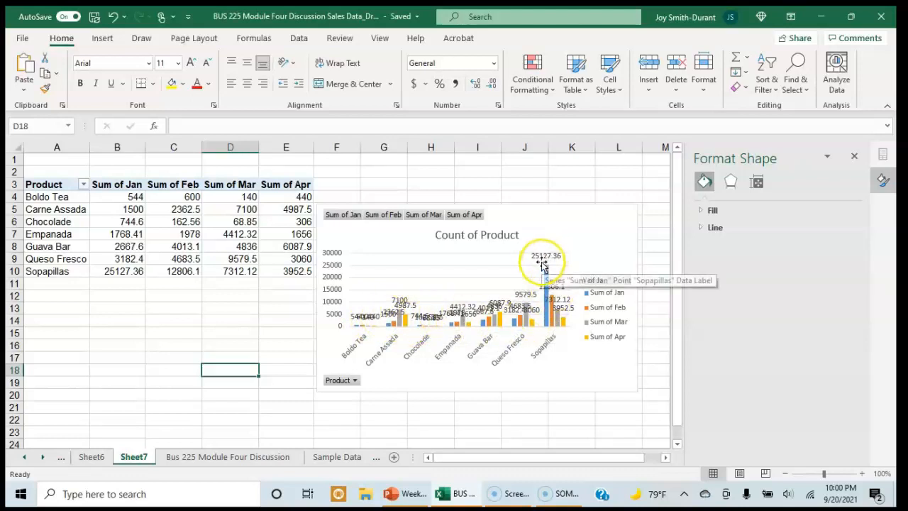
Remove the data labels from the pivot chart's columns
mouse_move(546, 322)
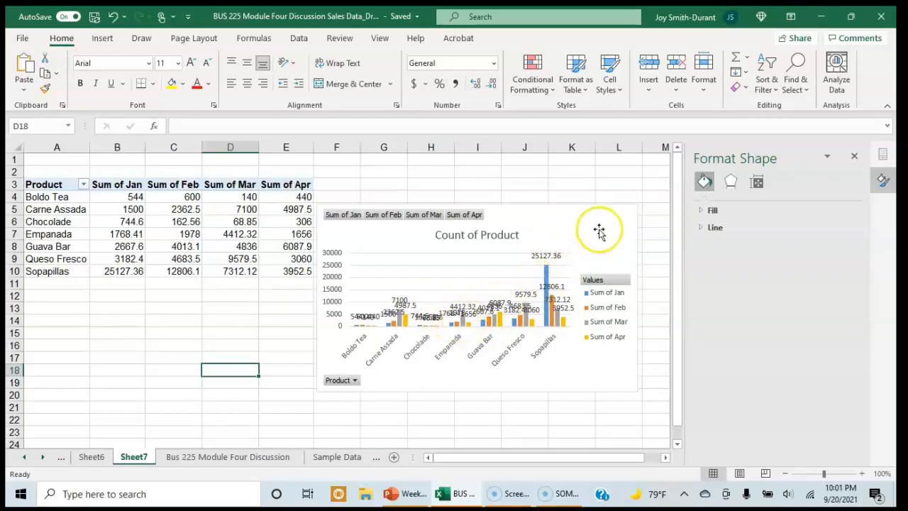
click(578, 215)
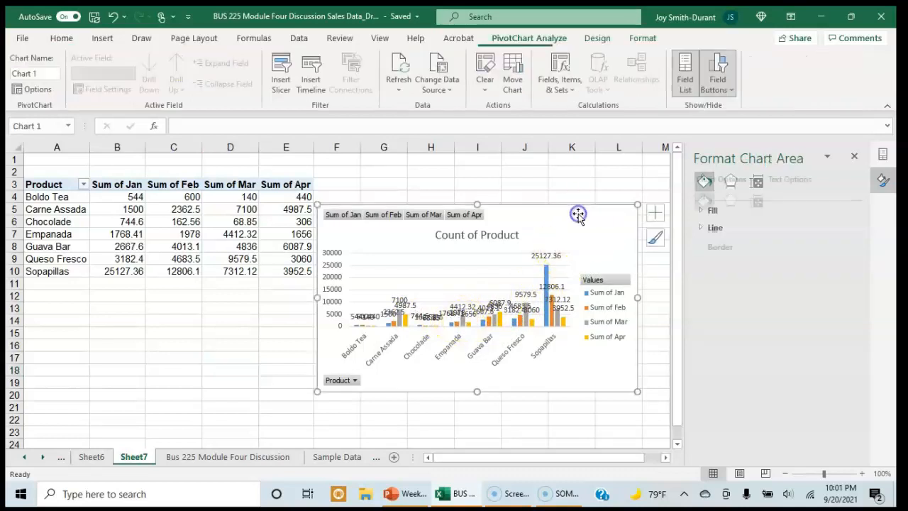
click(656, 214)
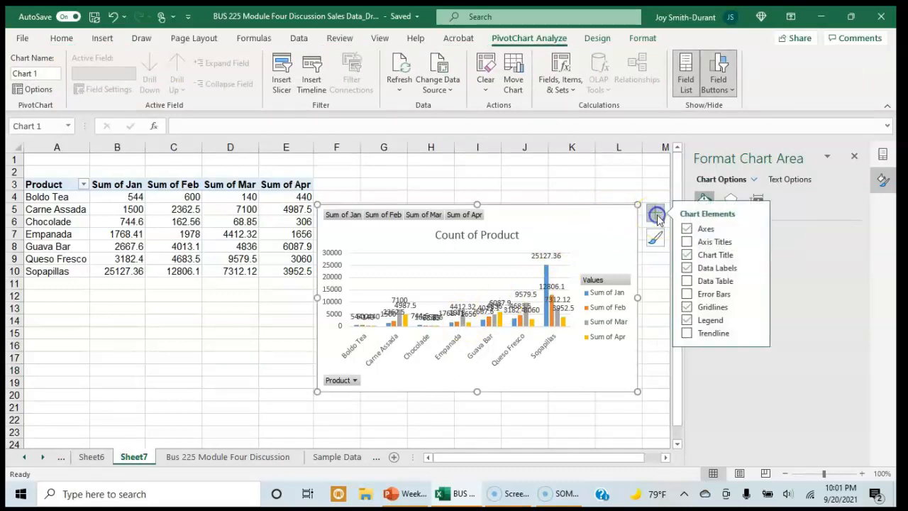
click(687, 269)
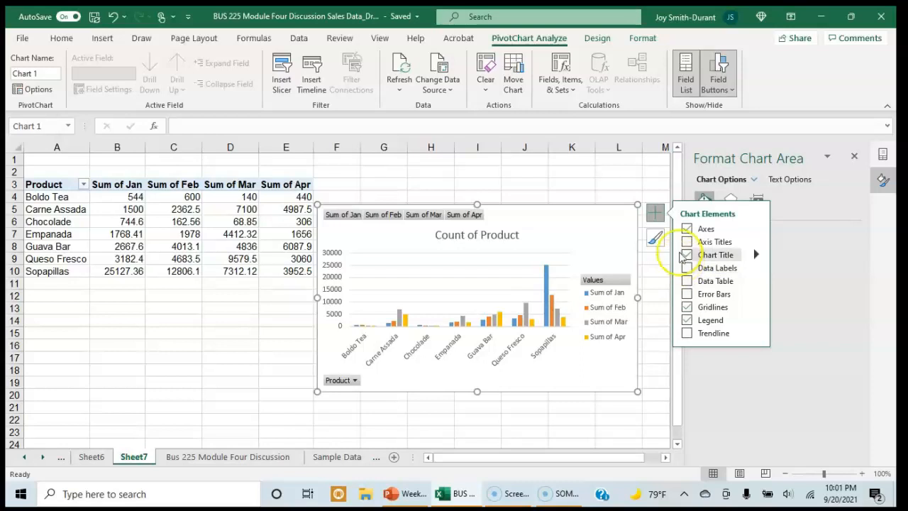
Hide all field buttons on the pivot chart
click(521, 184)
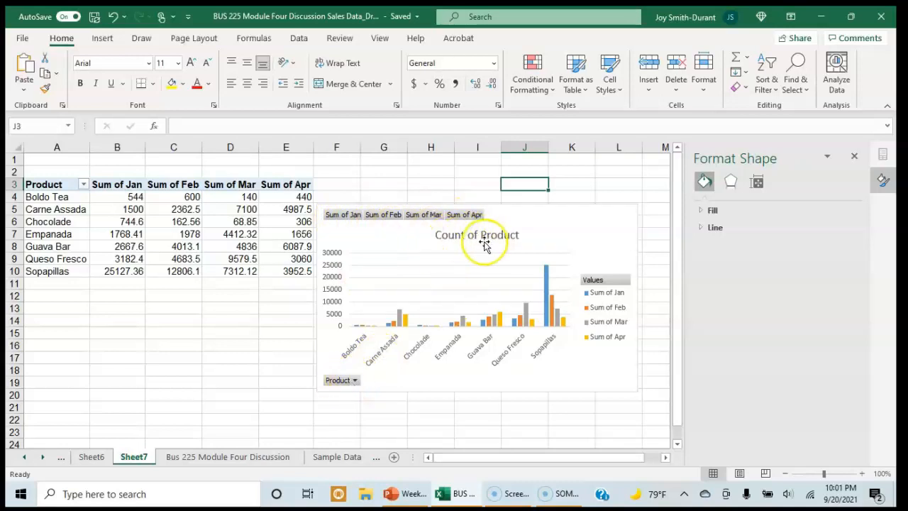
right_click(343, 217)
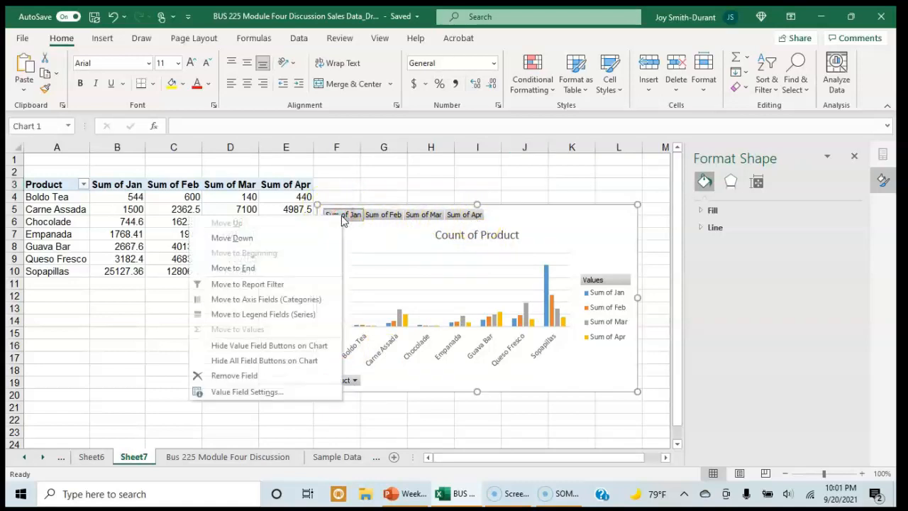
click(226, 360)
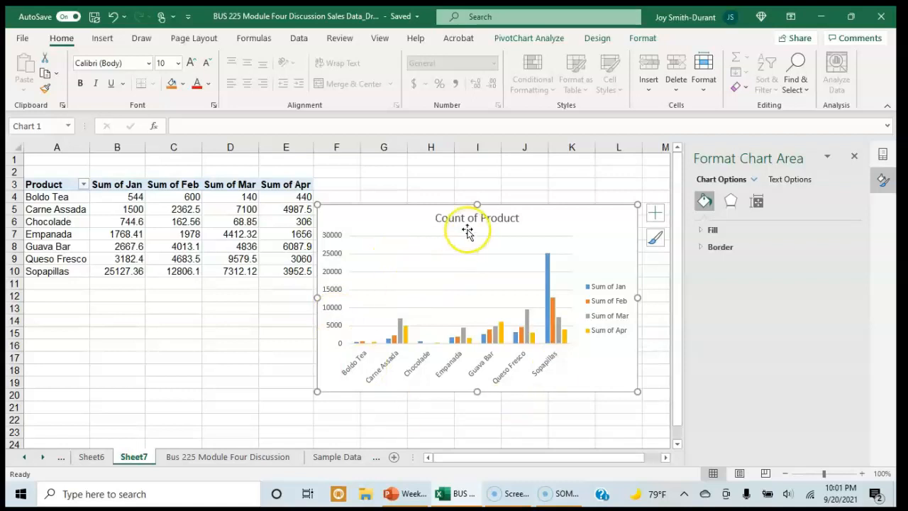
Change the pivot chart's title to "Sales of Product"
click(440, 221)
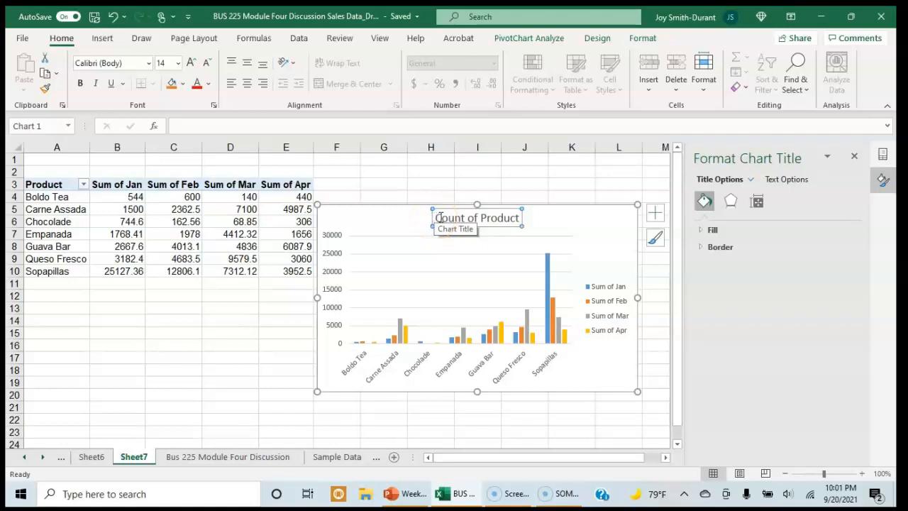
click(440, 217)
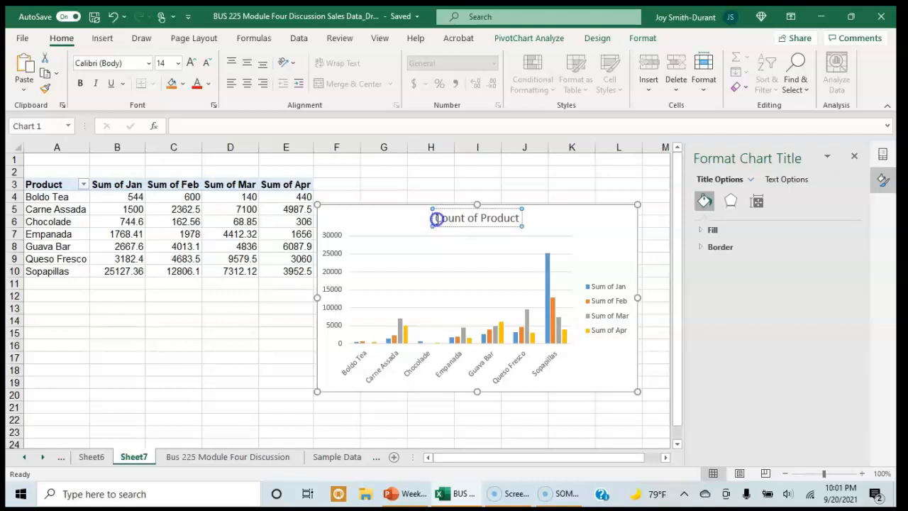
drag(437, 218, 519, 219)
text(Sales of Product)
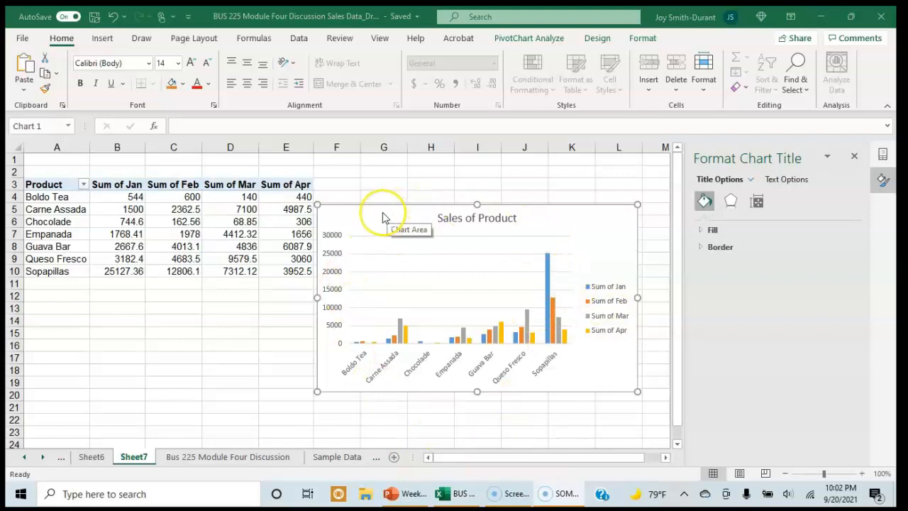
click(358, 212)
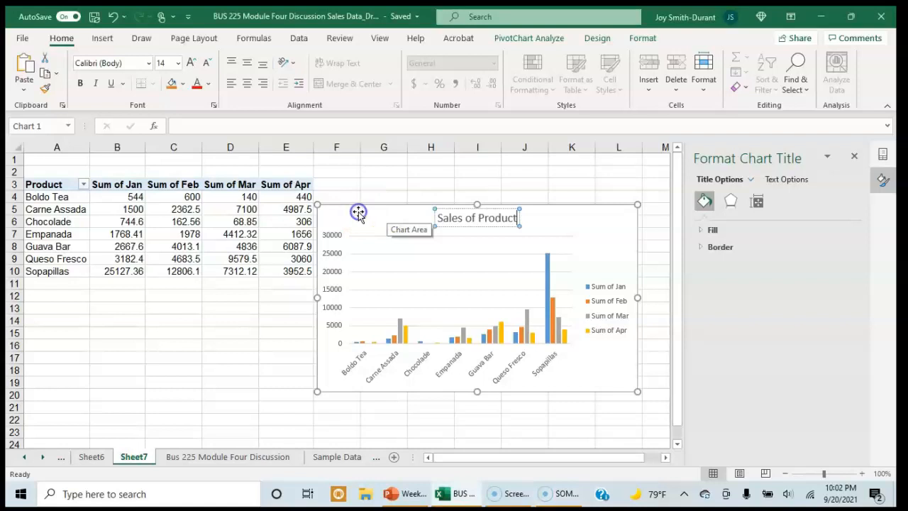
Copy the whole pivot chart and paste it into a new blank document in Word
click(341, 213)
click(347, 221)
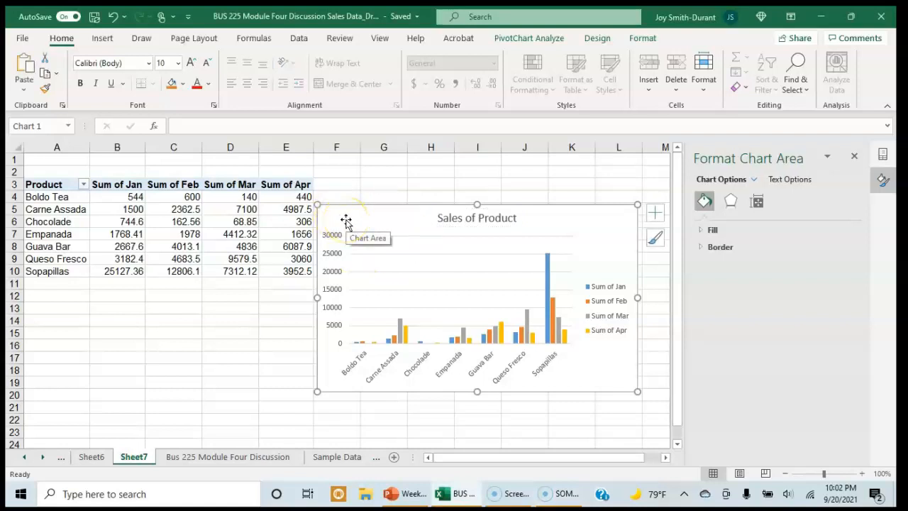
click(65, 494)
text(wor)
key(Return)
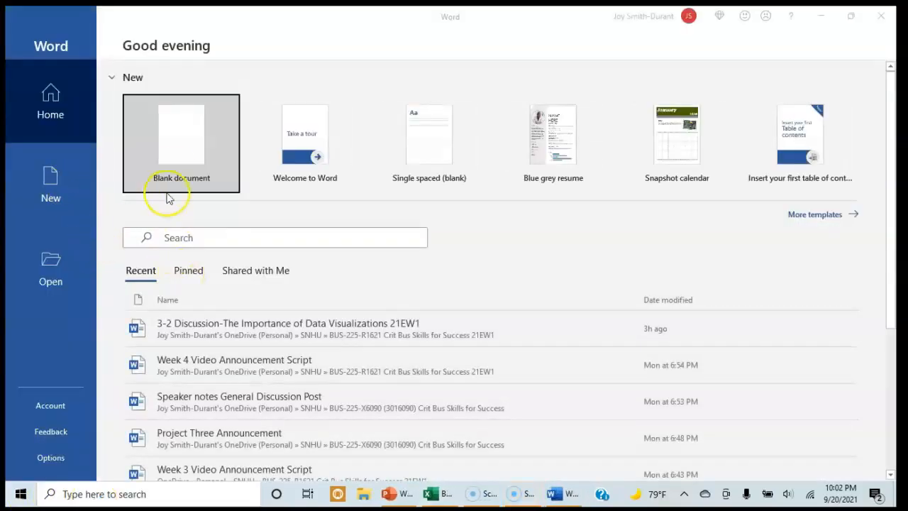
click(175, 172)
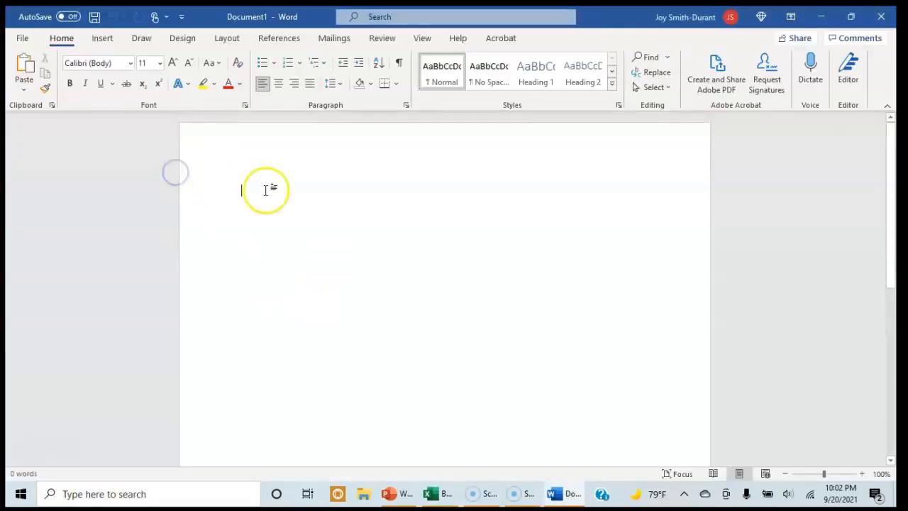
key(ctrl+v)
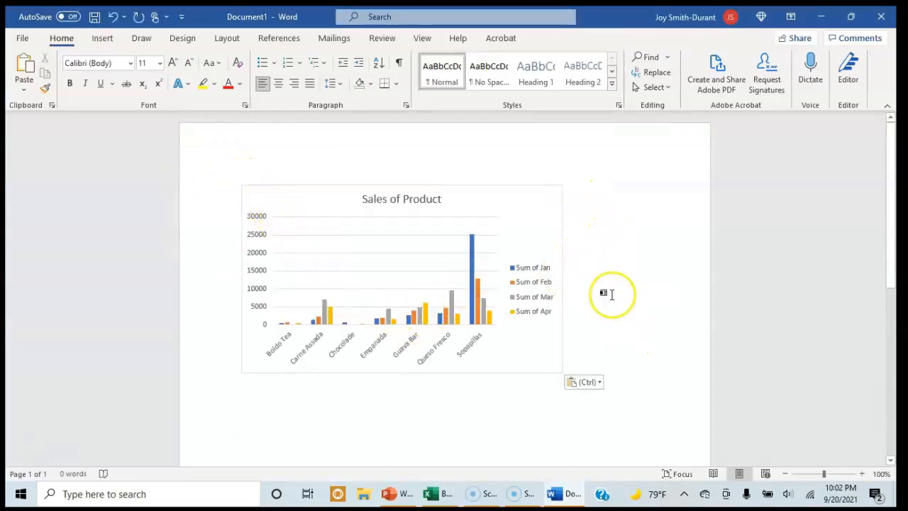
Add the line "Assignment" beneath the pasted chart
key(Return)
text(fd)
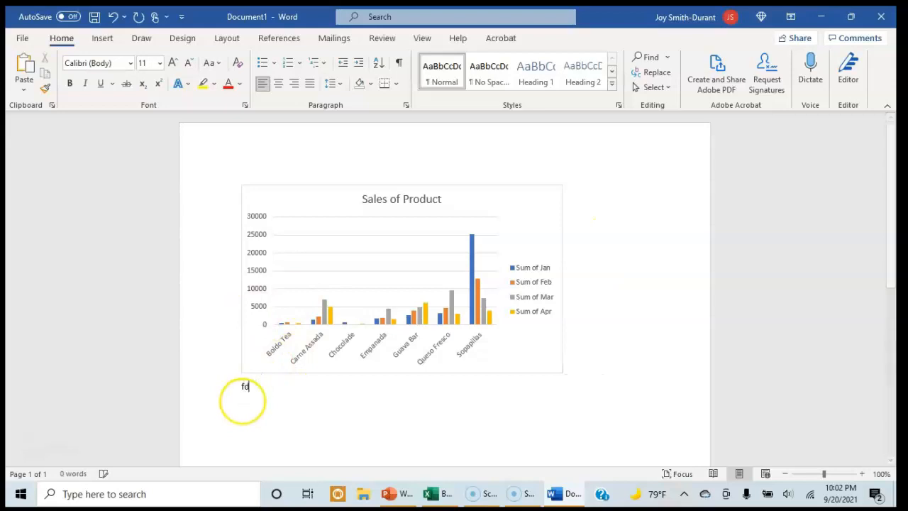
text(fAssignment)
Insert blank lines above the pasted chart and delete the "Assignment" line beneath it
click(238, 242)
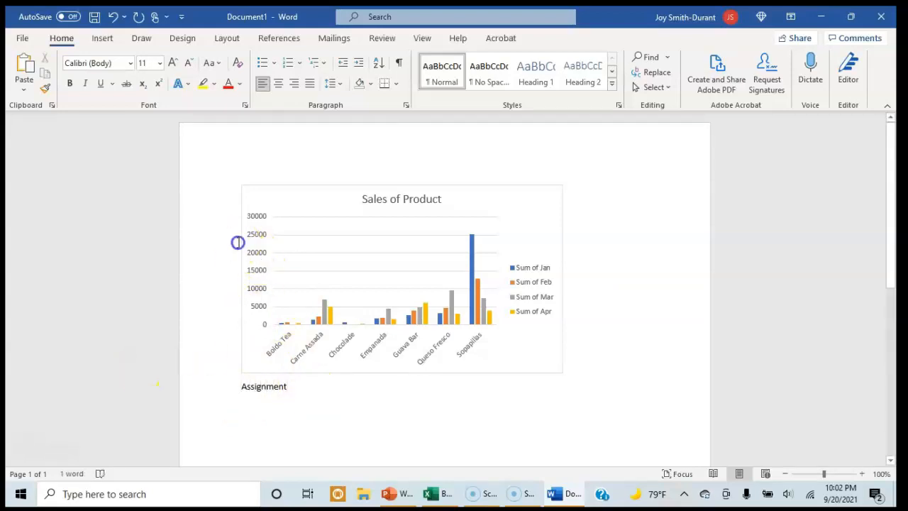
key(Return)
click(241, 196)
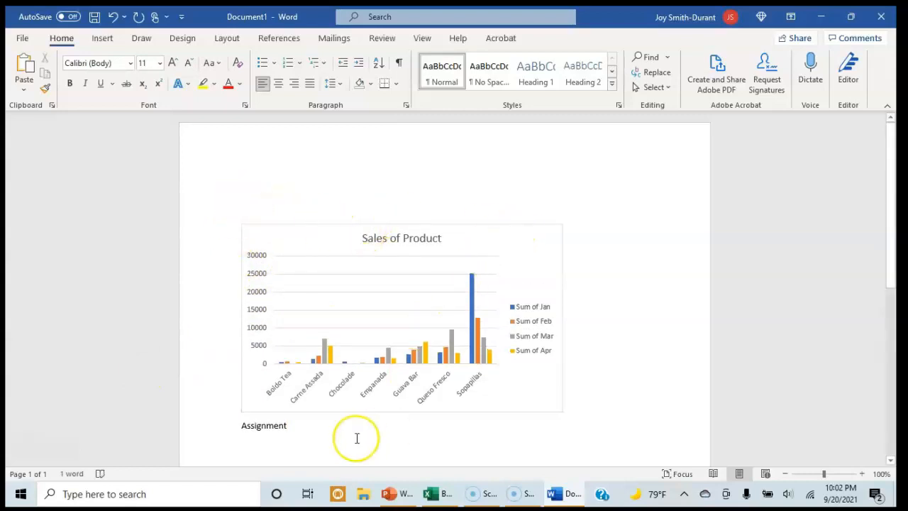
drag(292, 425, 245, 423)
key(BackSpace)
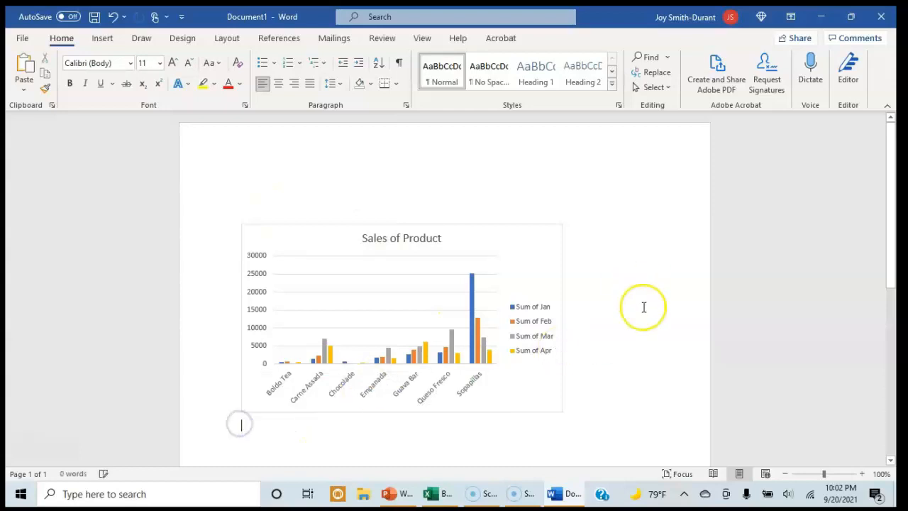
Switch back to the Excel workbook and move the pivot chart left, over part of the Sum of Apr column
click(446, 494)
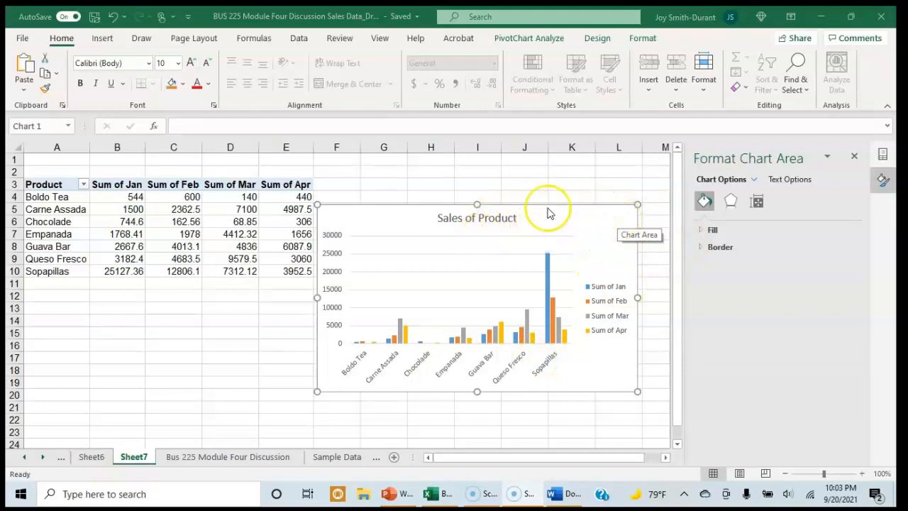
drag(547, 218, 498, 214)
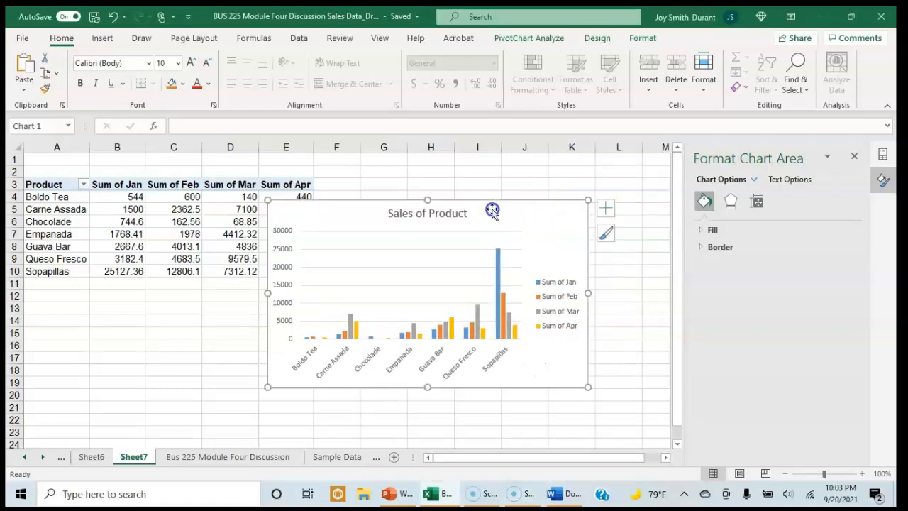
Try the second chart style, the gray gradient style and the light style with semi-transparent columns on the pivot chart
click(606, 238)
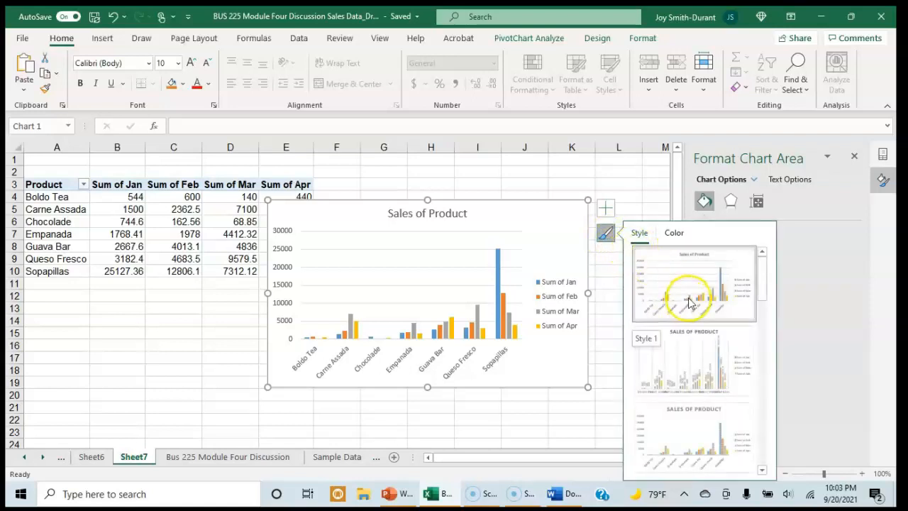
click(679, 350)
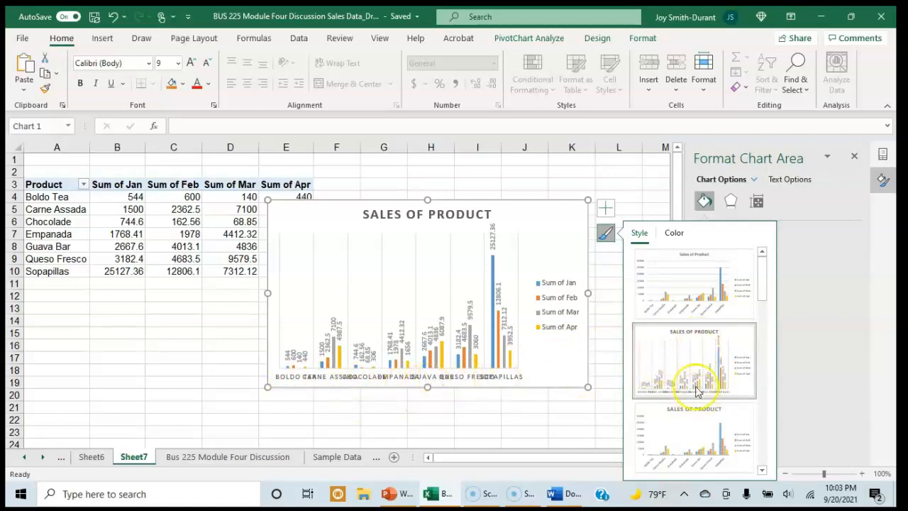
scroll(689, 373, down, 2)
click(679, 312)
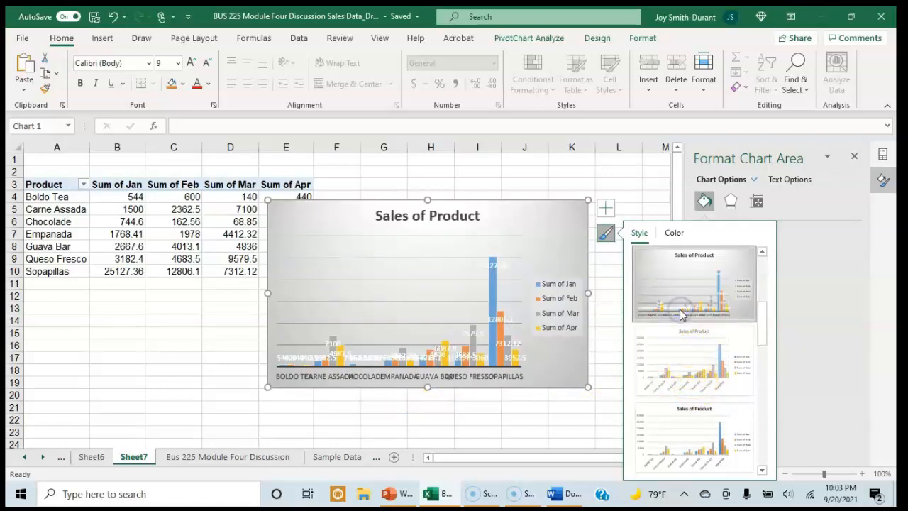
click(682, 357)
click(682, 357)
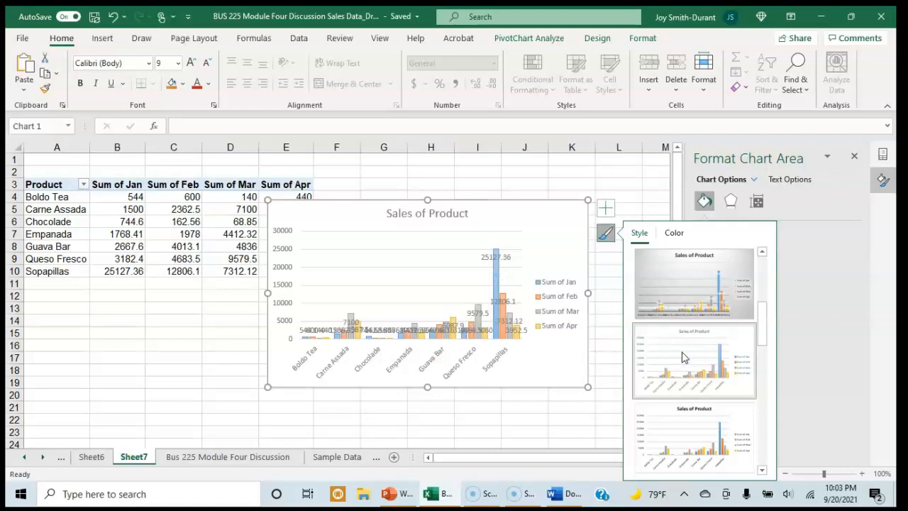
Apply the dark-background chart style with outlined columns to the pivot chart and remove its data labels
scroll(700, 345, down, 2)
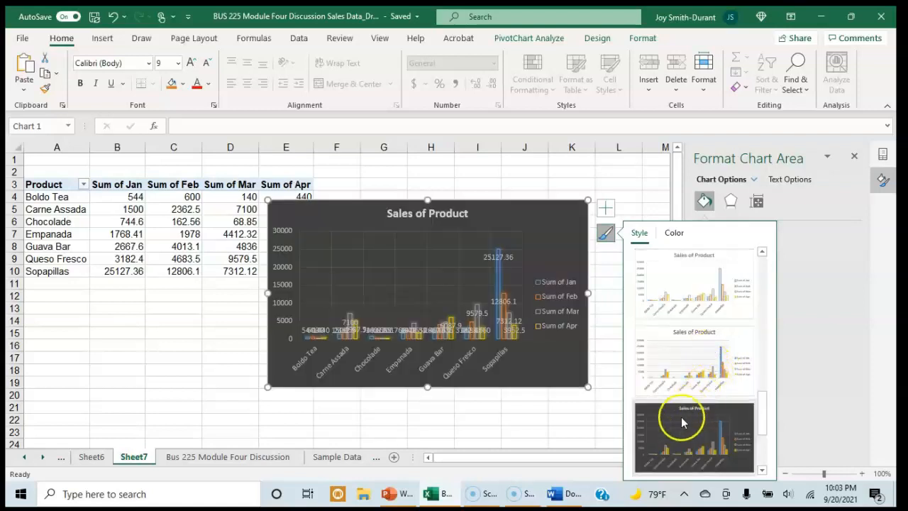
click(683, 418)
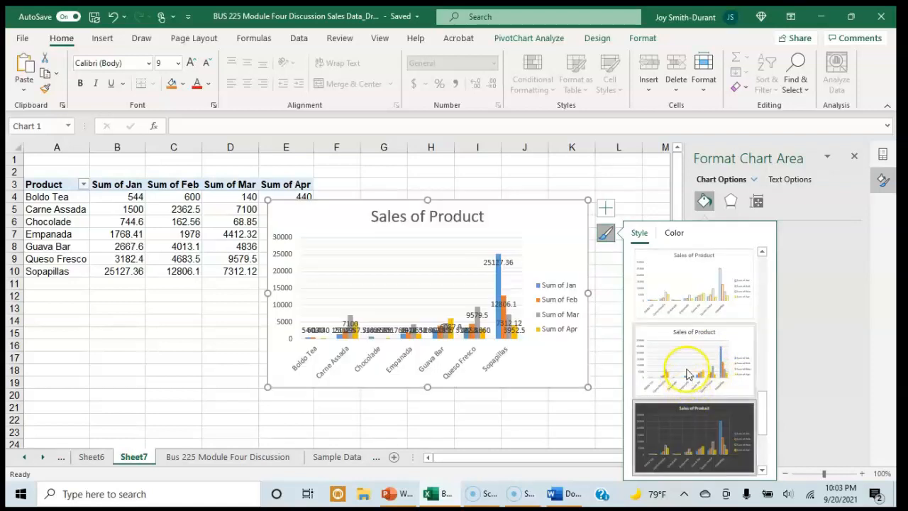
scroll(725, 410, down, 2)
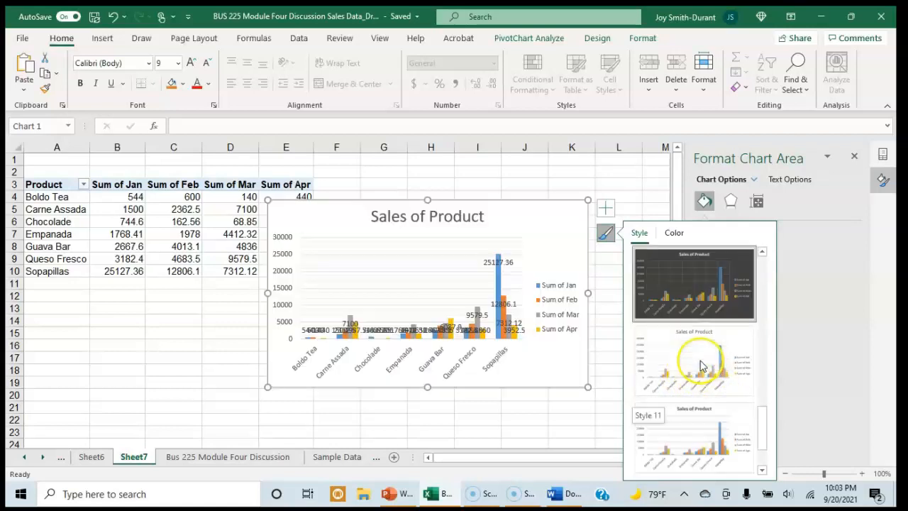
click(684, 286)
click(693, 353)
click(645, 304)
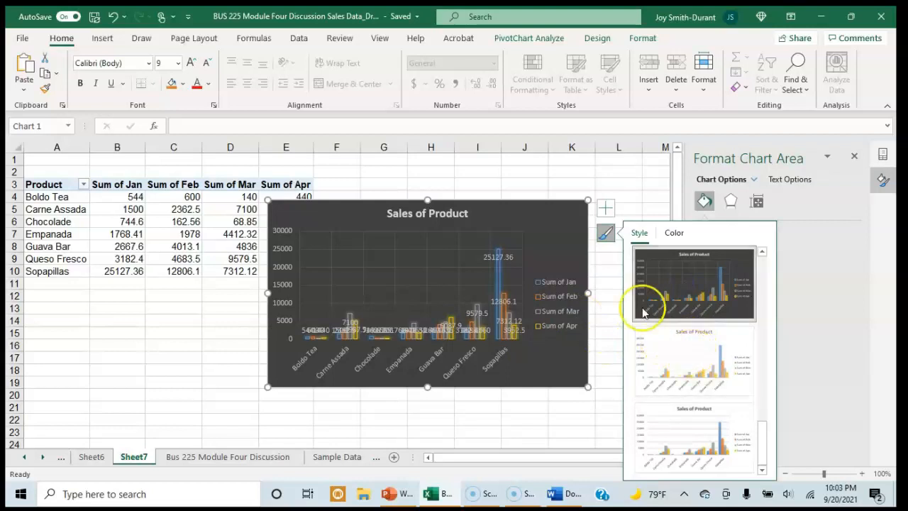
click(603, 207)
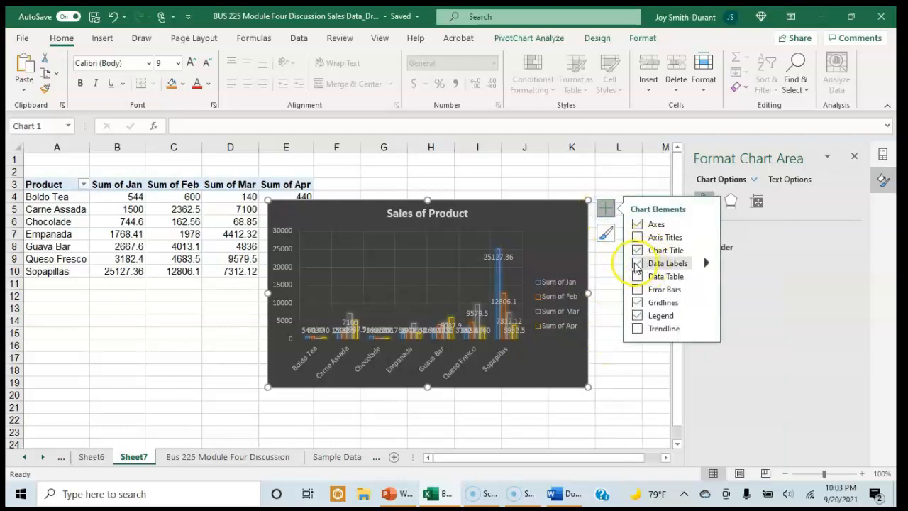
click(637, 264)
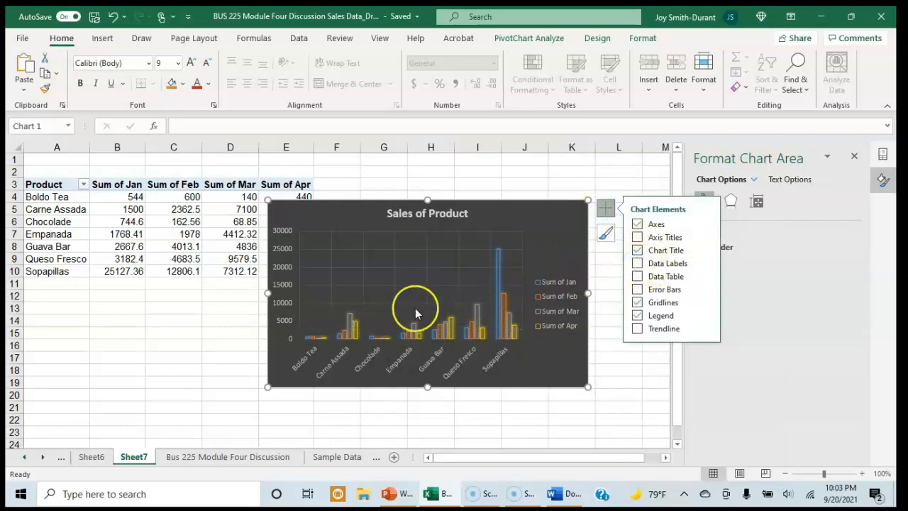
Apply the gray gradient chart style to the pivot chart and remove its data labels
click(606, 239)
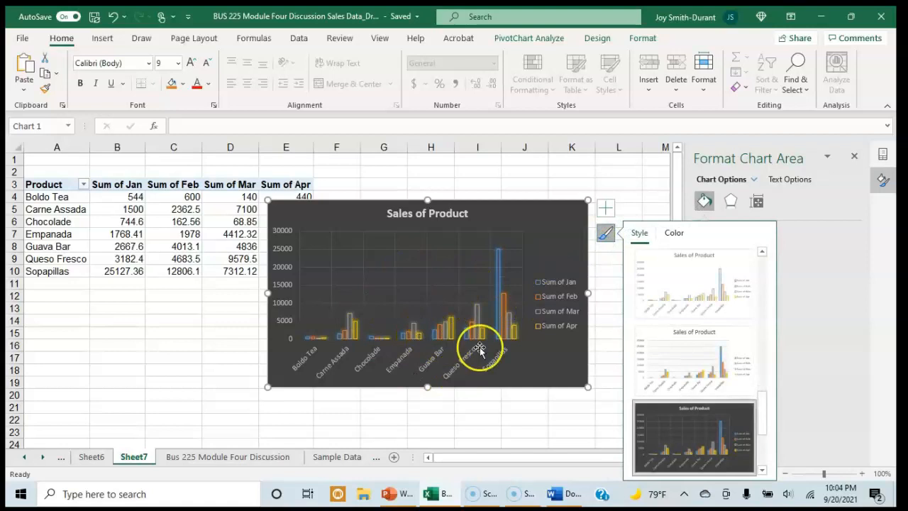
scroll(684, 308, up, 3)
click(685, 310)
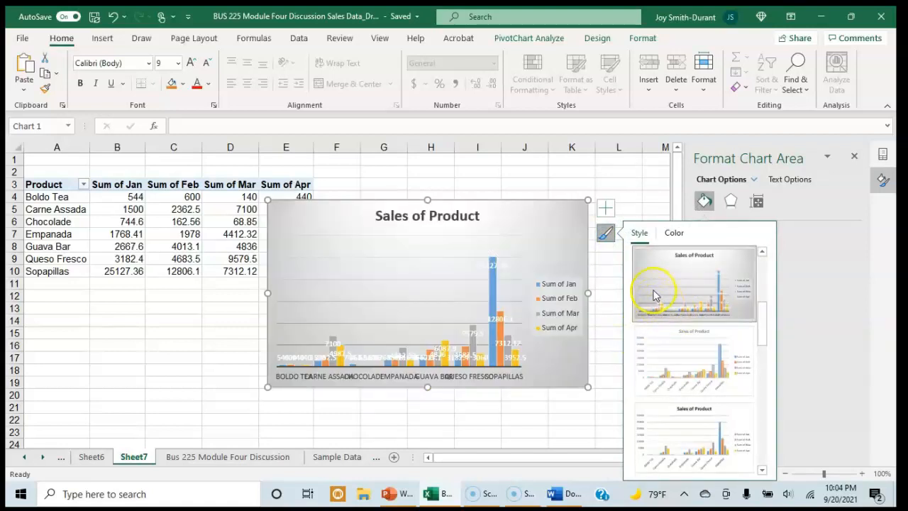
click(605, 207)
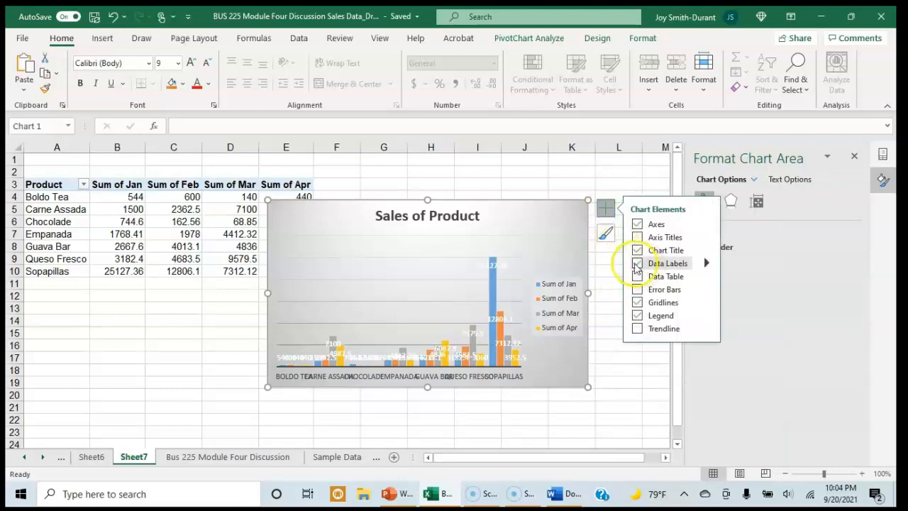
click(635, 265)
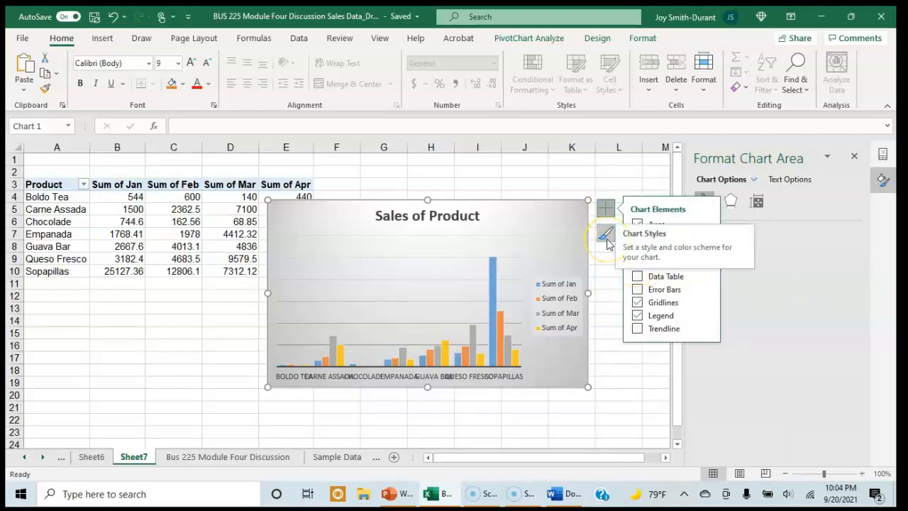
Try the white chart style with a bold black title, the dark style with outlined columns and the light style with wide columns
click(607, 241)
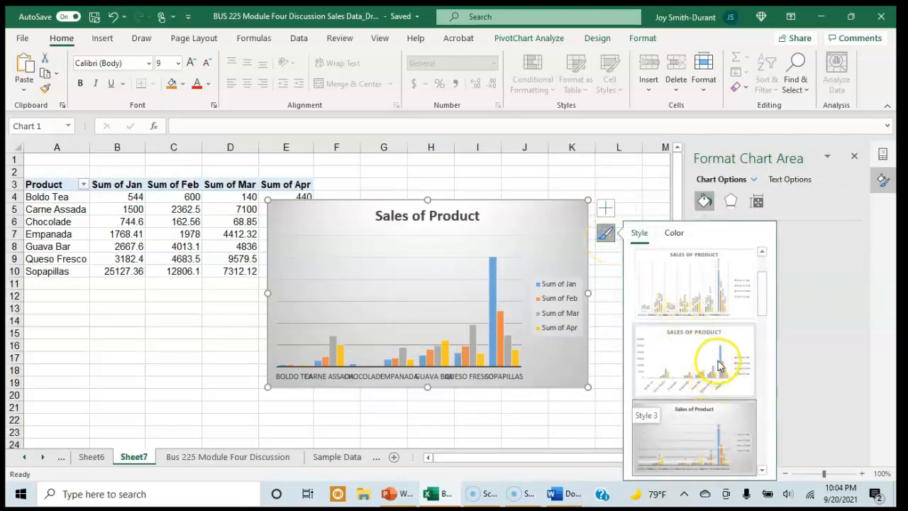
scroll(710, 365, down, 3)
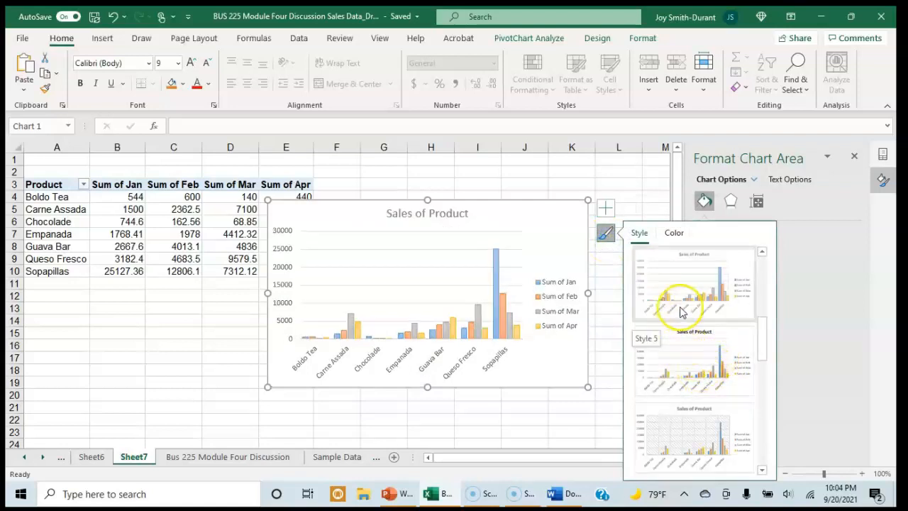
click(691, 373)
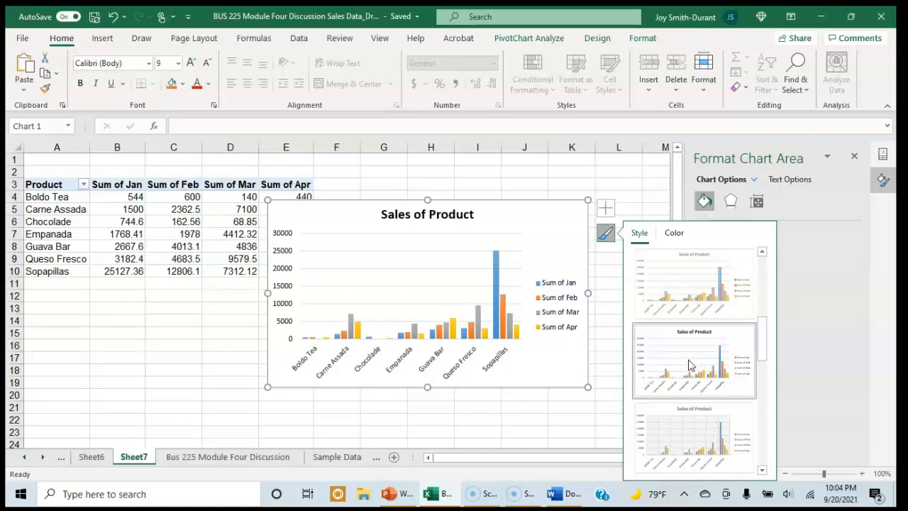
scroll(690, 351, down, 5)
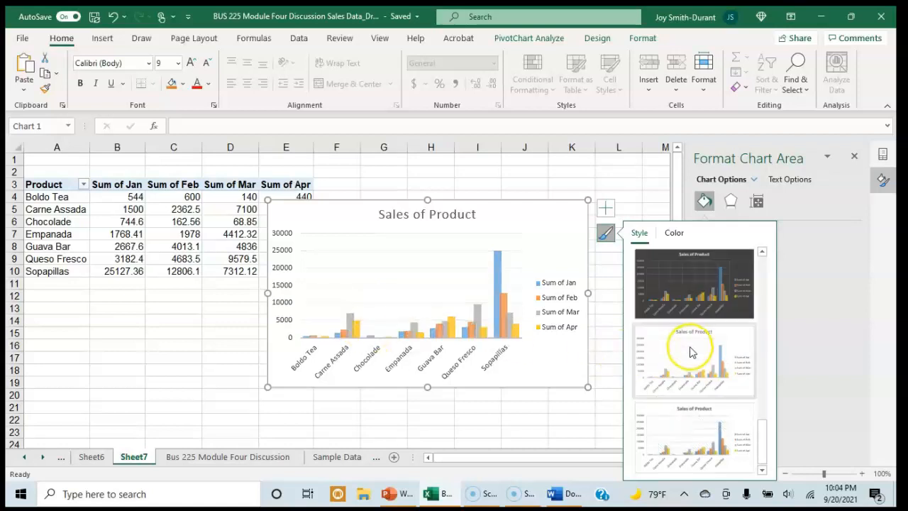
click(677, 300)
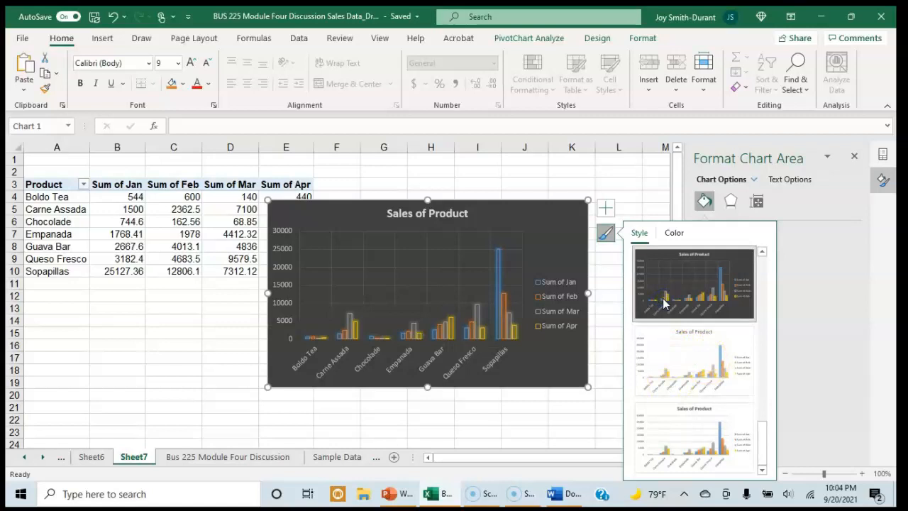
click(659, 362)
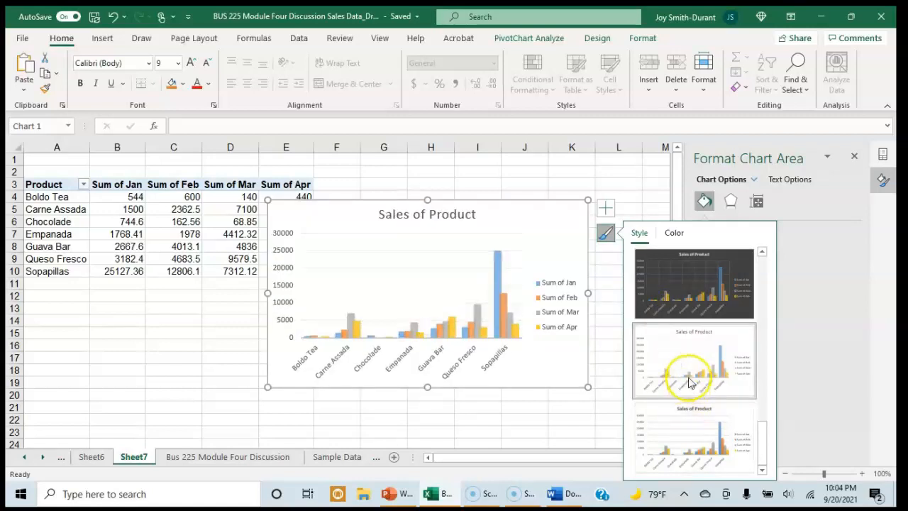
Apply the first chart style, with a plain white background and horizontal gridlines, to the pivot chart and close the style choices
scroll(692, 389, up, 2)
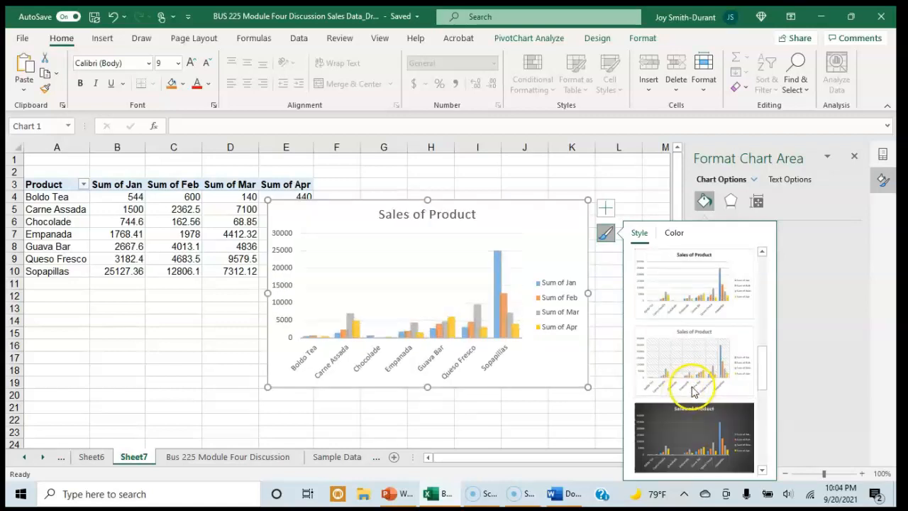
scroll(693, 391, up, 2)
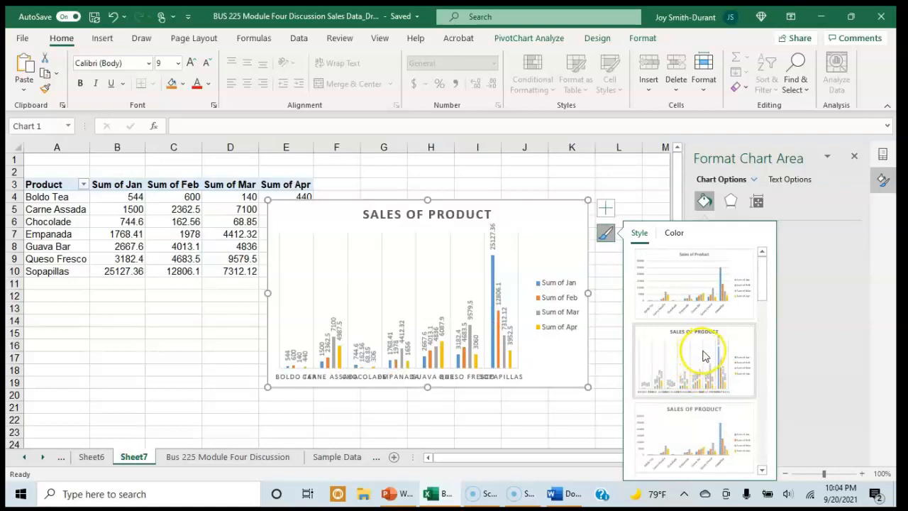
click(686, 294)
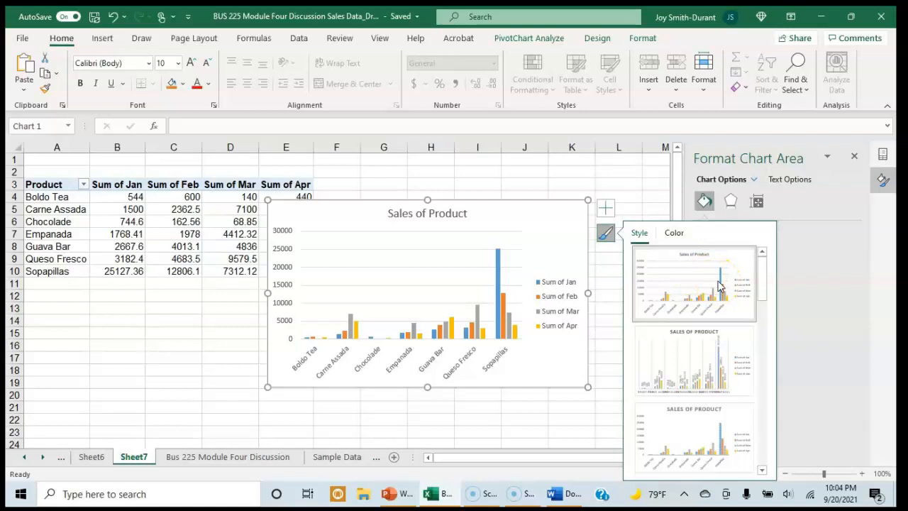
click(291, 319)
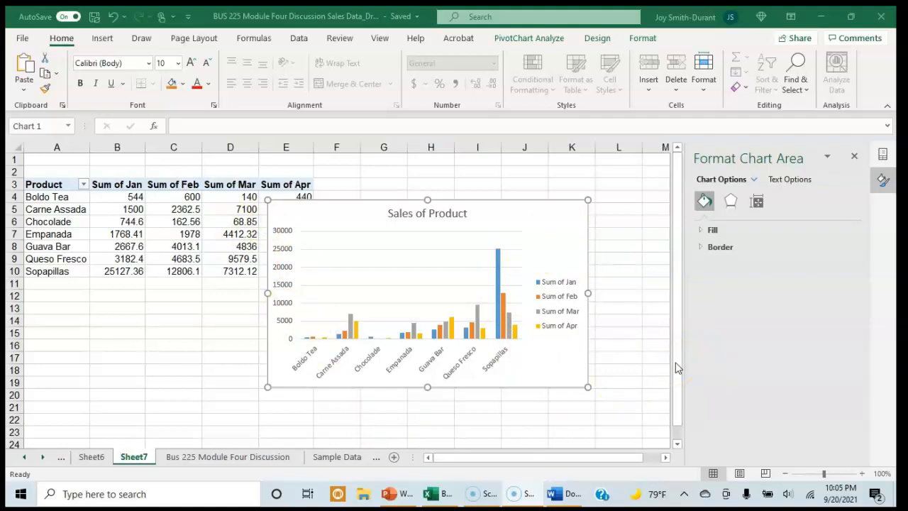
click(676, 394)
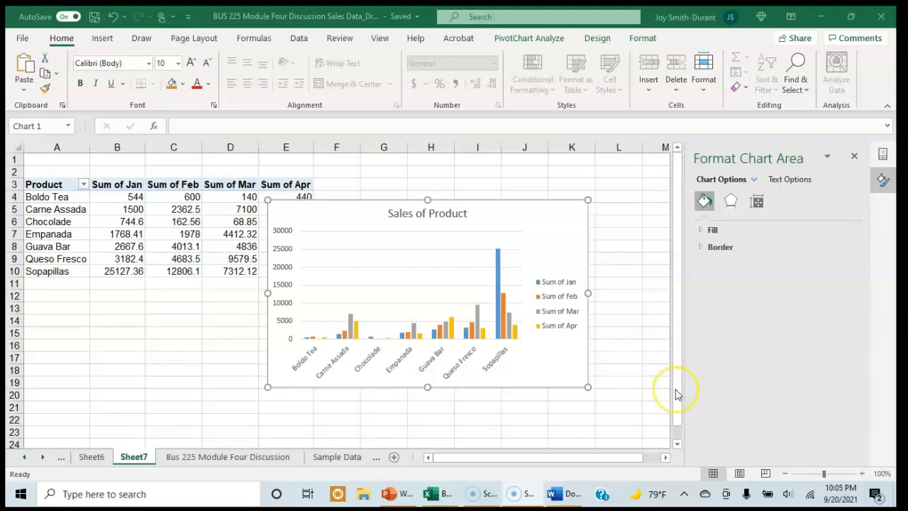